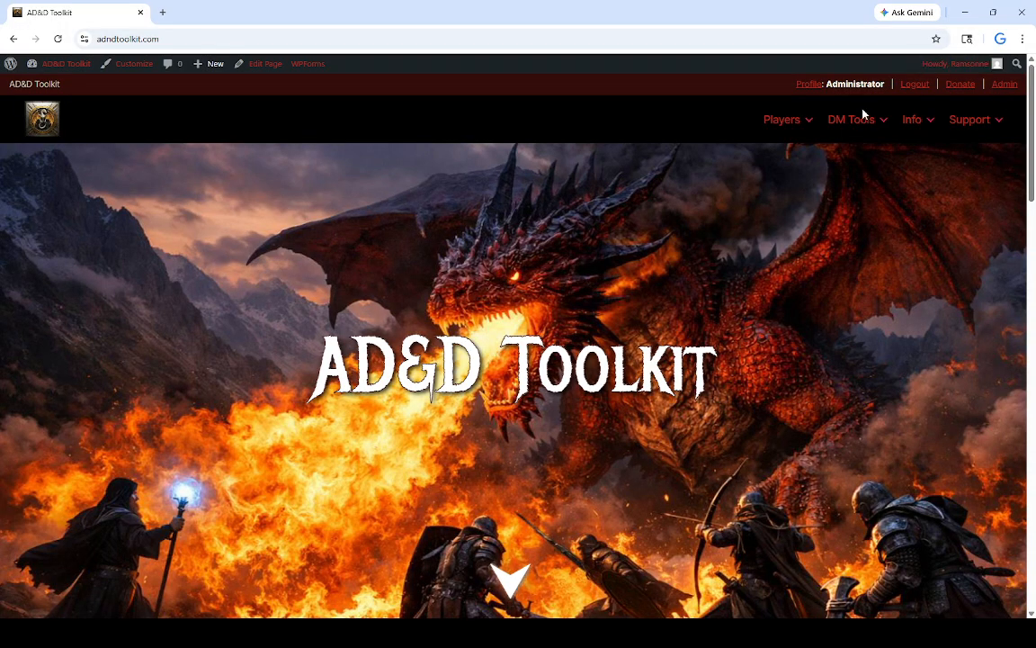
- Go to the My Characters page and open the character sheet for Stilskin
mouse_move(784, 124)
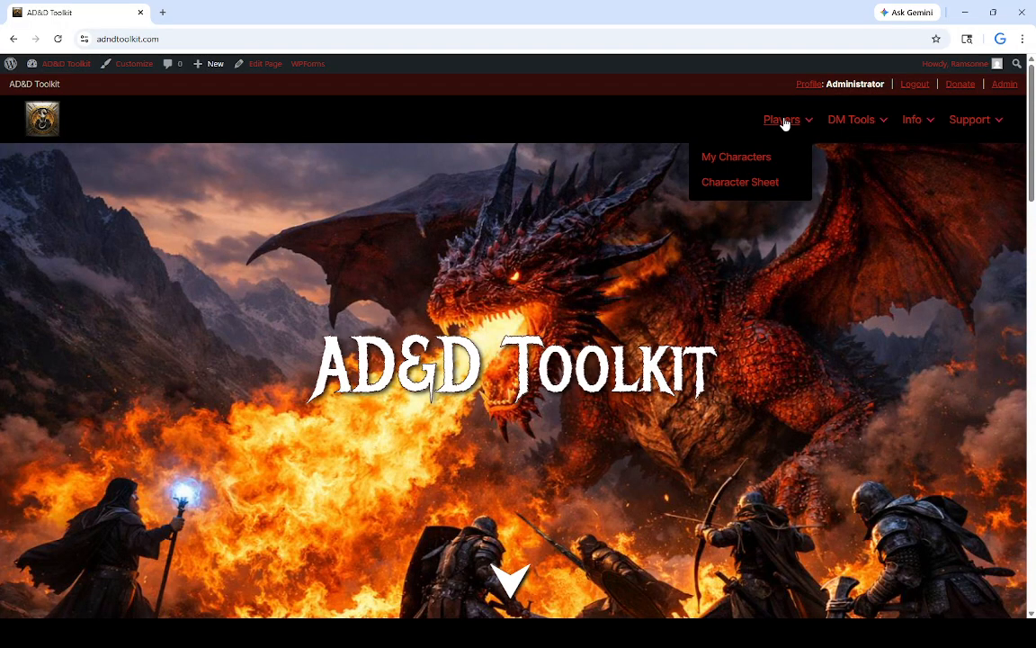
left_click(740, 167)
scroll(346, 347, "down", 3)
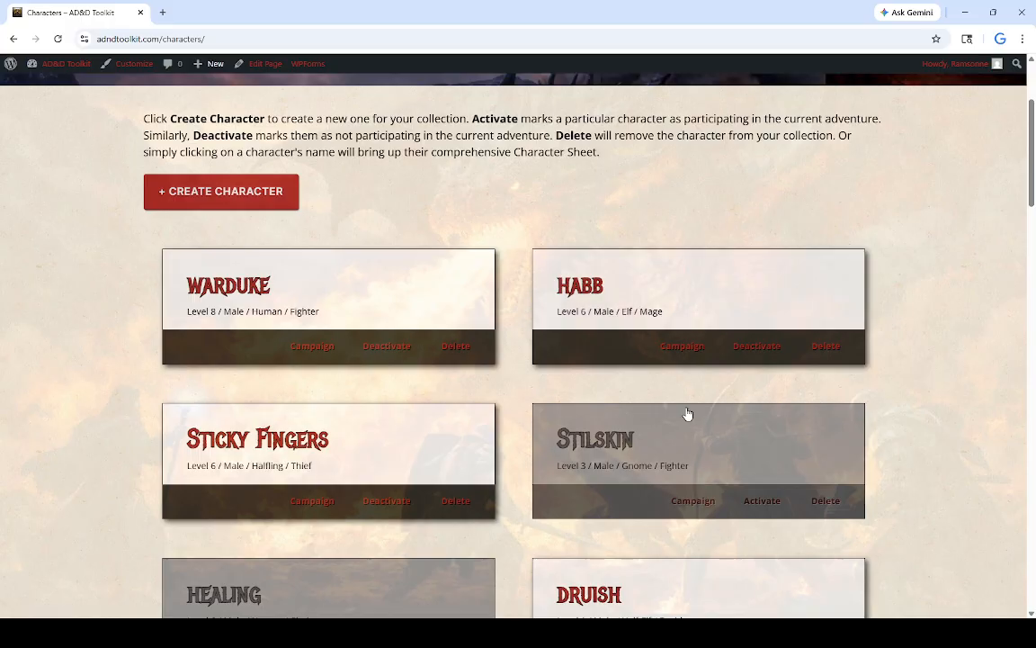
left_click(730, 455)
scroll(506, 394, "down", 3)
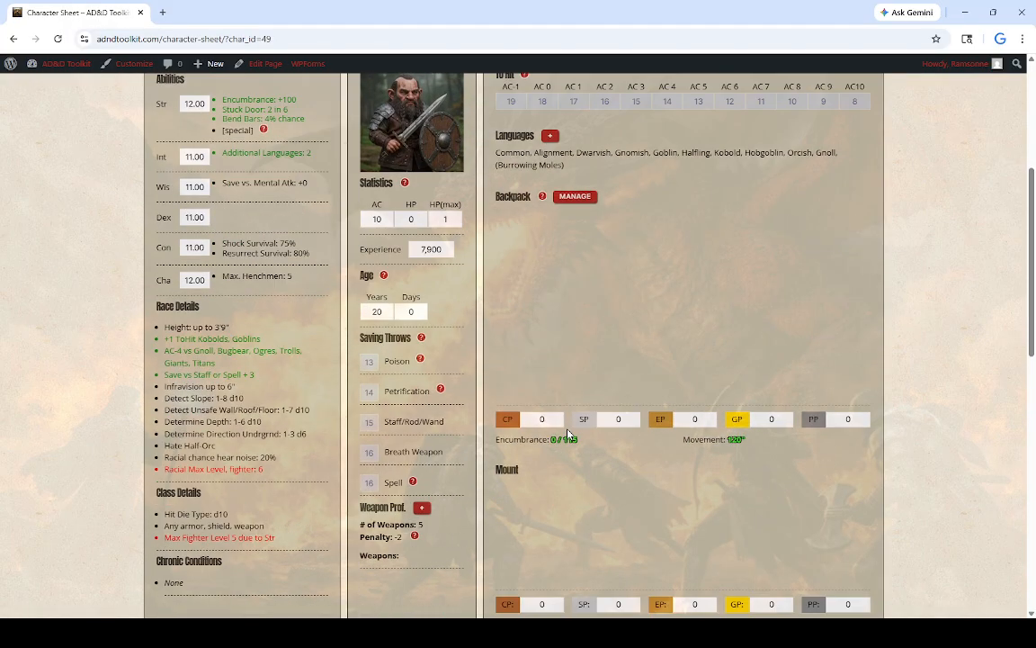
- Examine the Backpack, Mount and Storage sections of Stilskin's character sheet
scroll(633, 323, "up", 1)
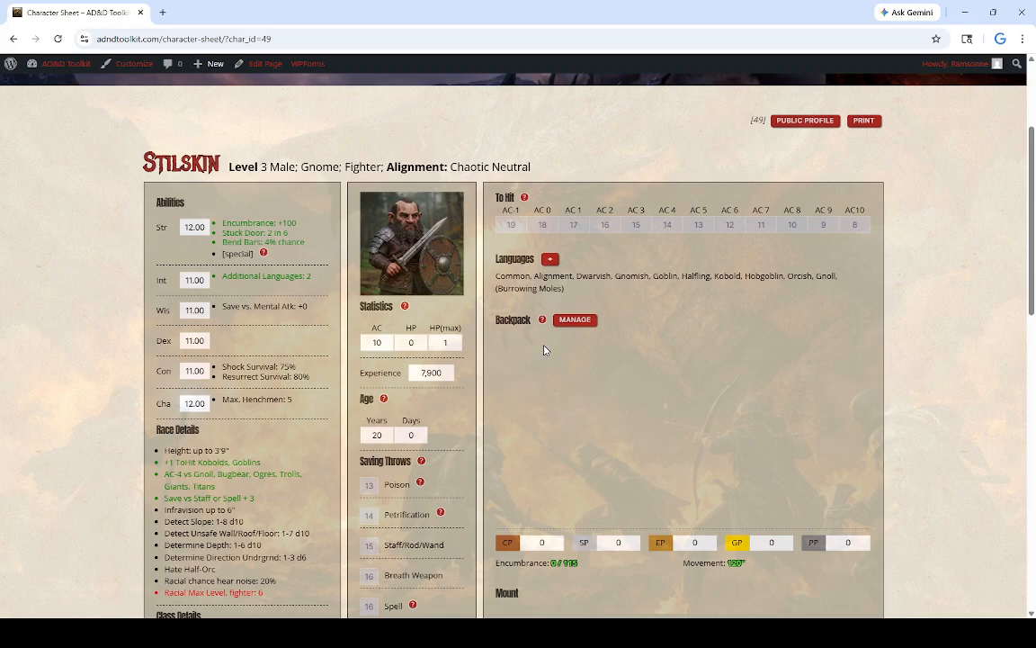
scroll(620, 407, "down", 3)
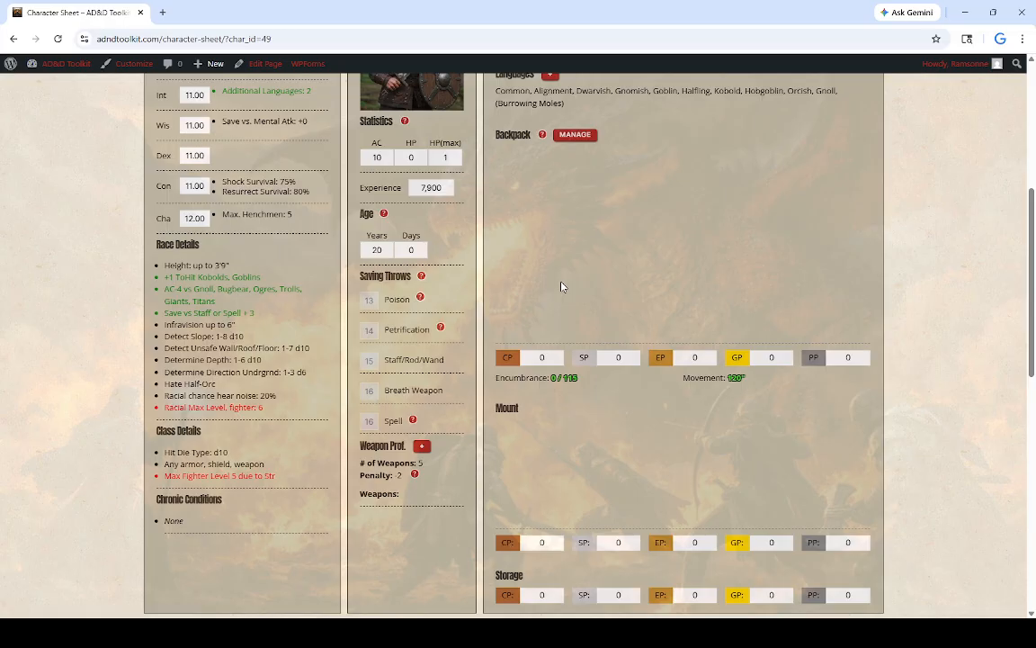
left_click_drag(534, 138, 496, 128)
left_click_drag(525, 410, 497, 409)
scroll(532, 412, "down", 1)
left_click_drag(531, 516, 498, 511)
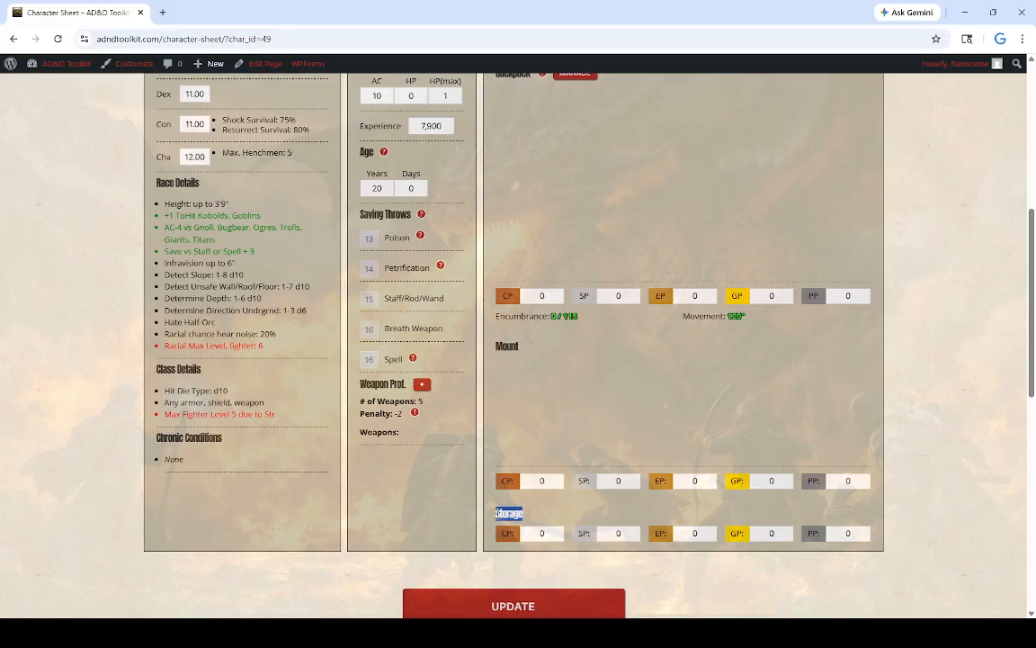
scroll(570, 475, "up", 3)
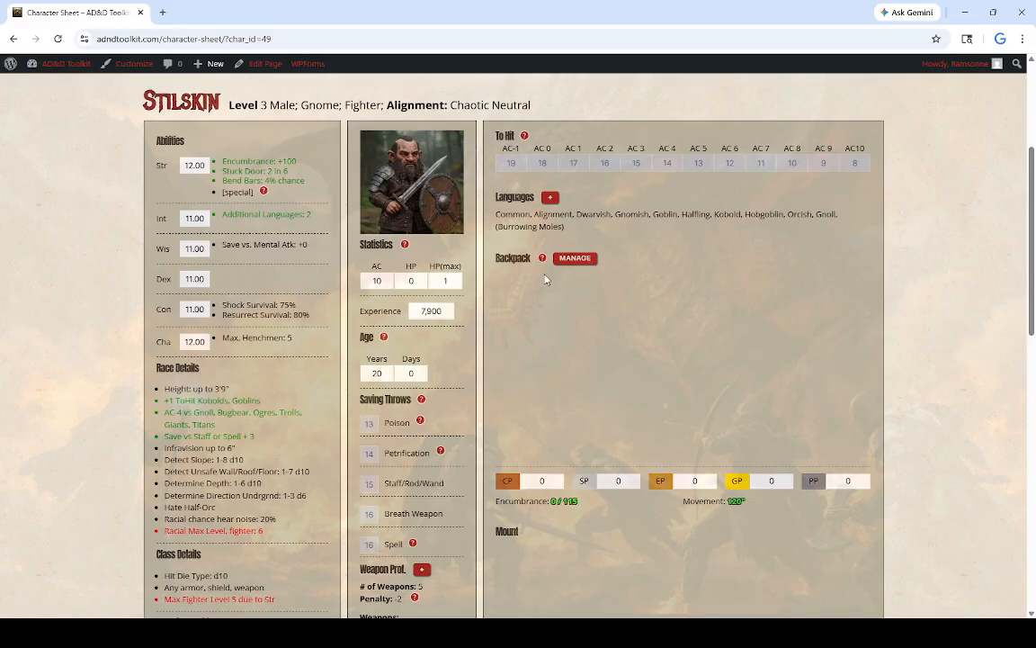
- Open item management for Stilskin's backpack and go to the page for adding items
left_click(578, 260)
scroll(377, 386, "down", 4)
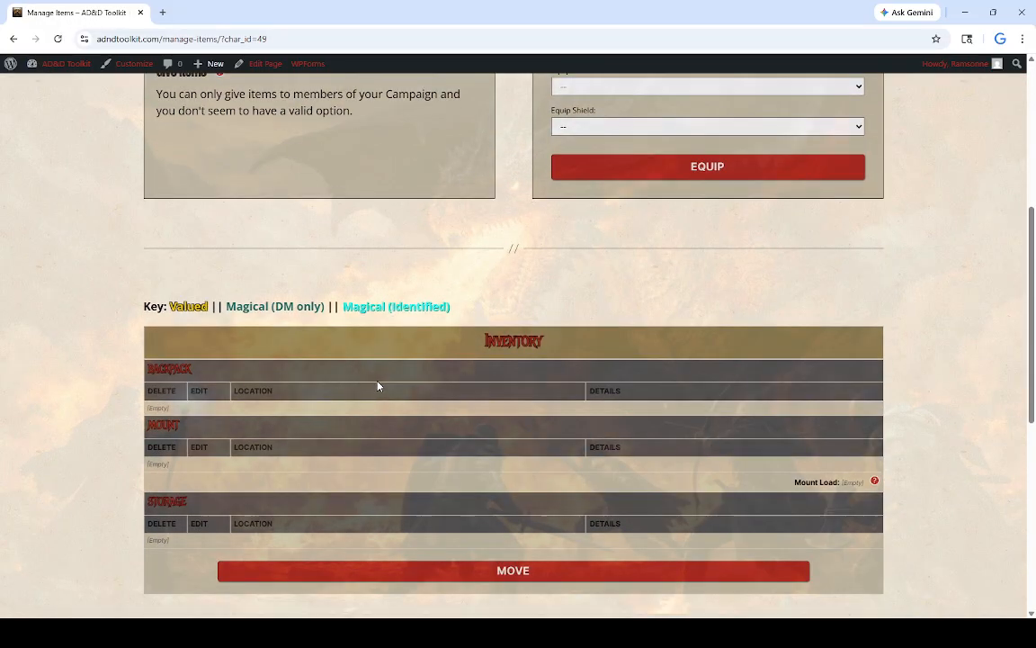
scroll(207, 378, "up", 2)
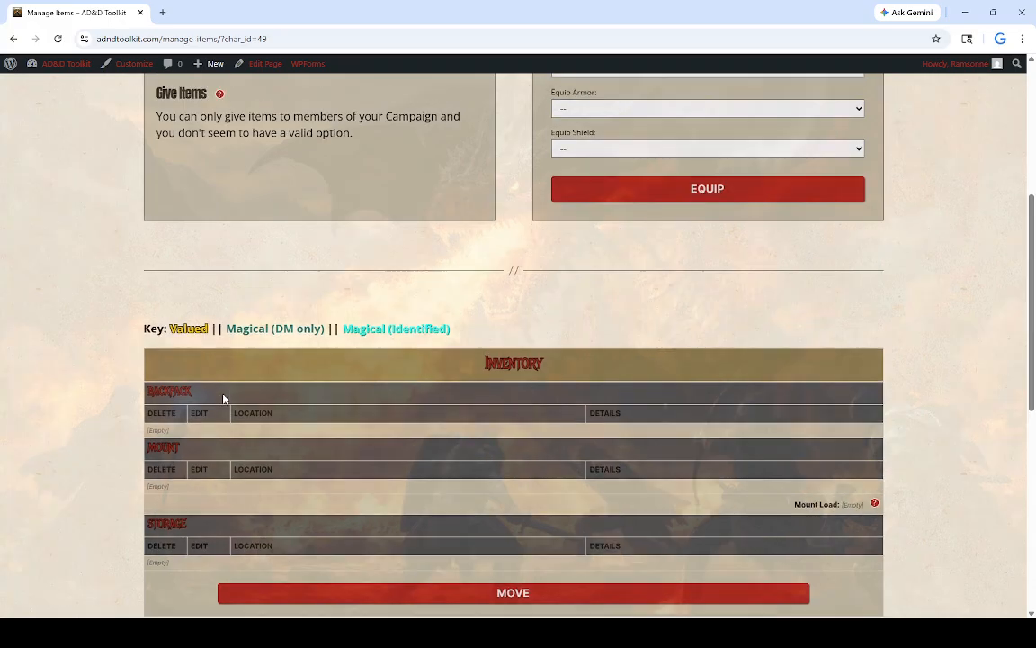
left_click(179, 205)
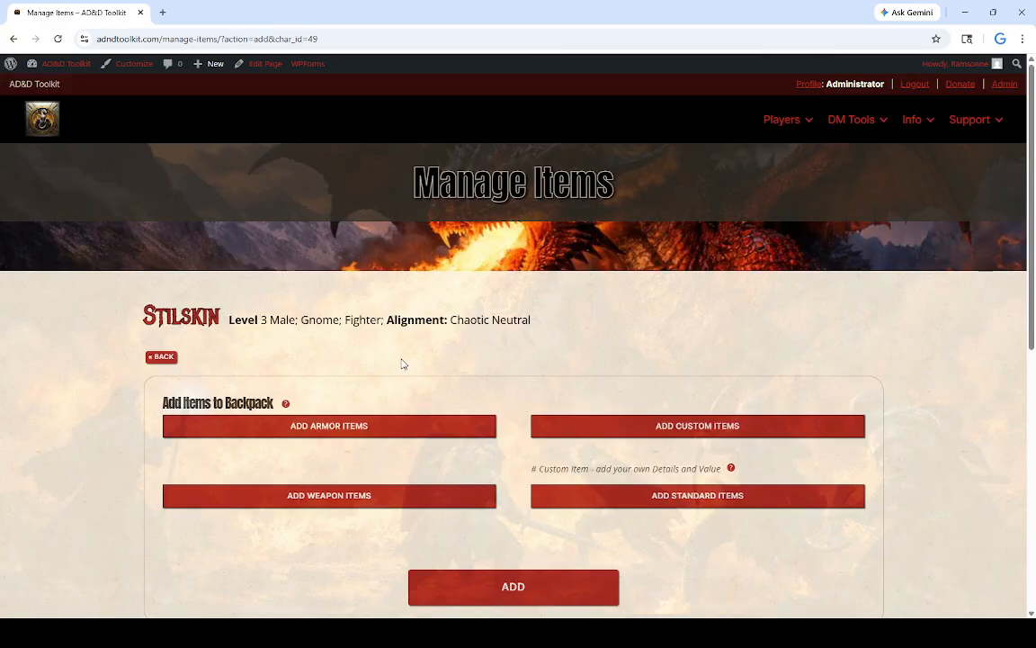
- Look through the armor and standard item lists available for the backpack, collapsing each one after viewing
scroll(400, 347, "down", 2)
left_click(428, 244)
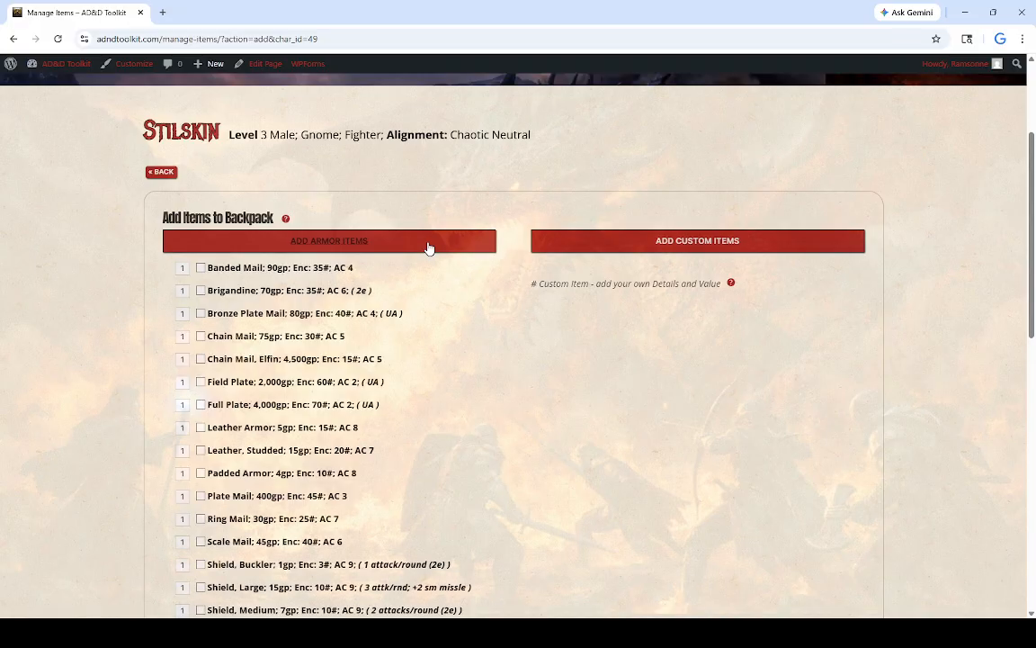
left_click(423, 243)
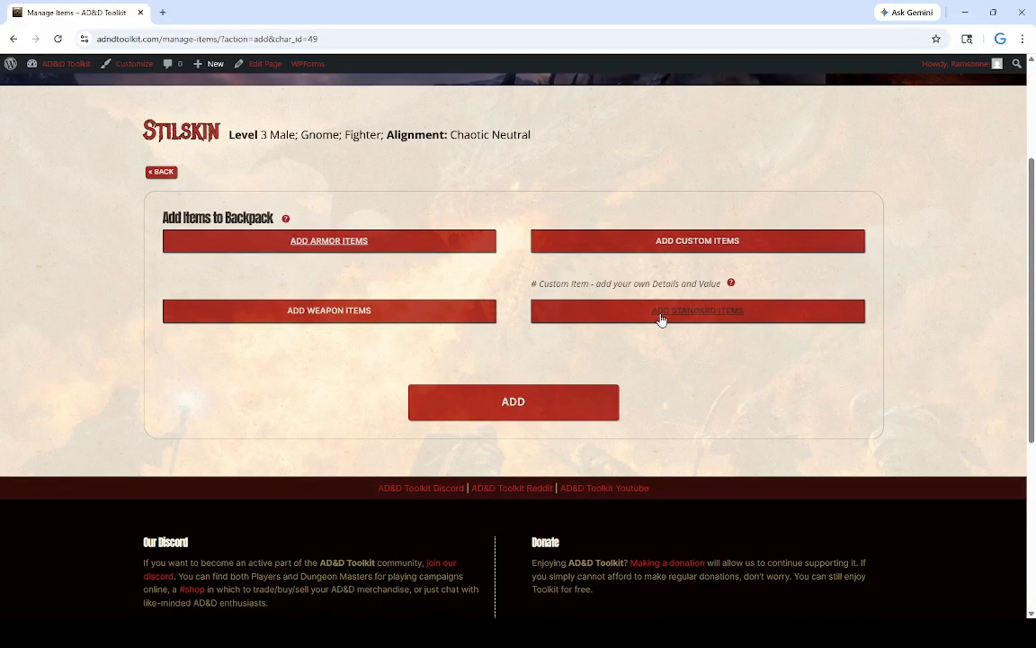
left_click(743, 317)
scroll(747, 342, "down", 2)
scroll(756, 369, "up", 3)
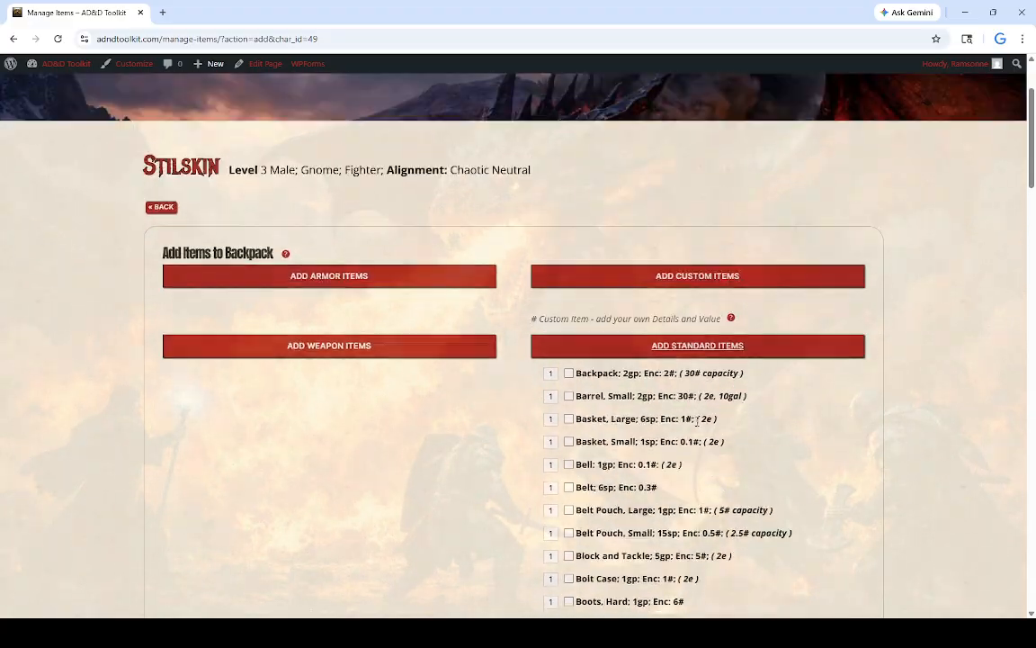
left_click(758, 376)
- Expand the custom items list and select the {CUSTOM} item
left_click(778, 304)
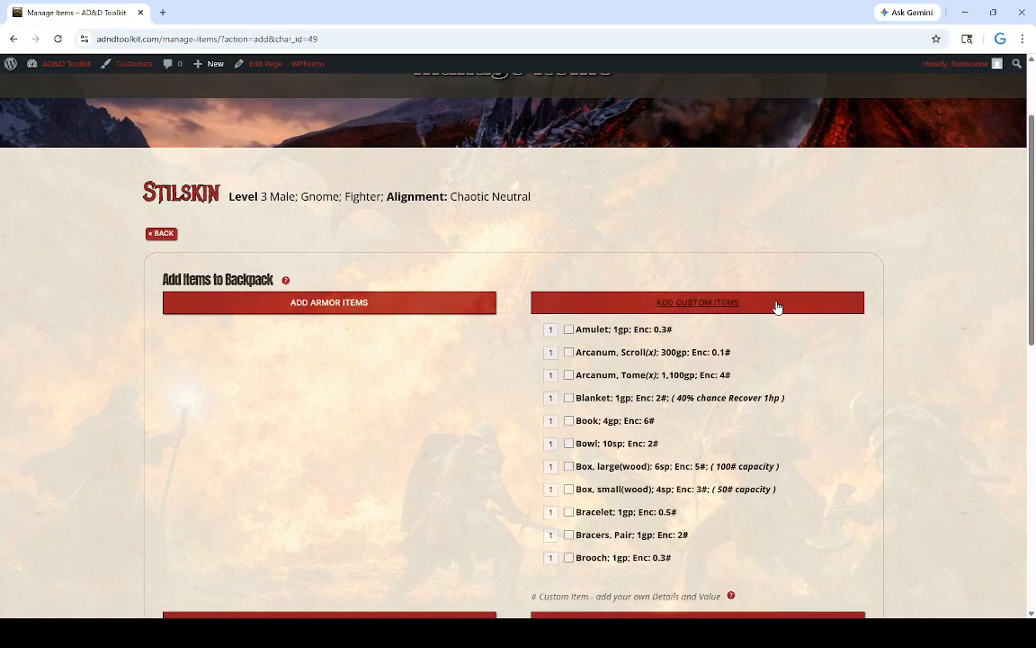
scroll(694, 369, "down", 5)
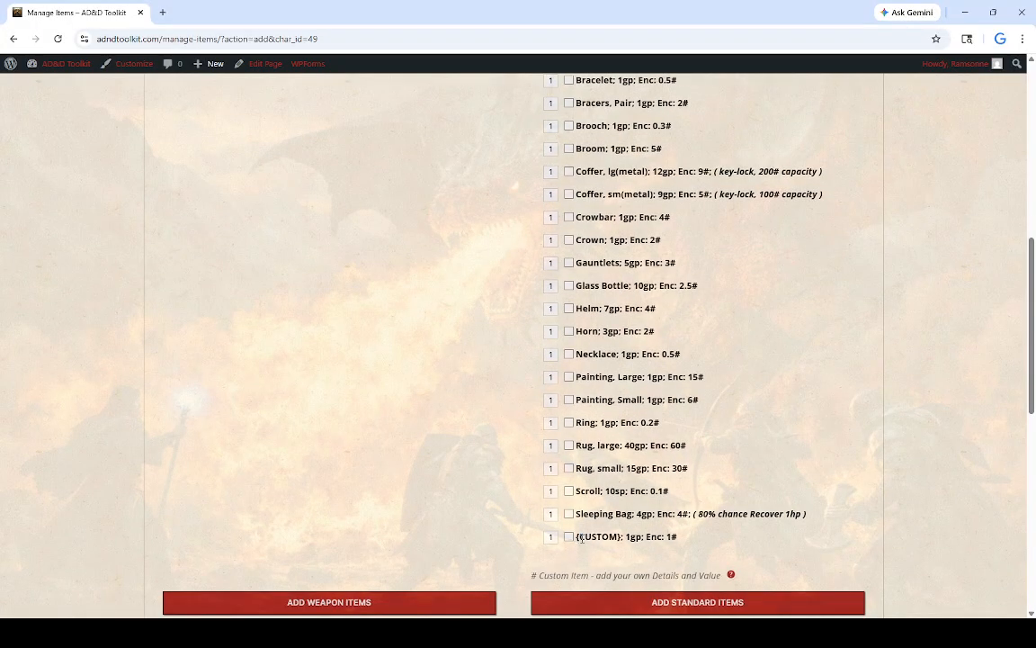
left_click_drag(581, 537, 622, 537)
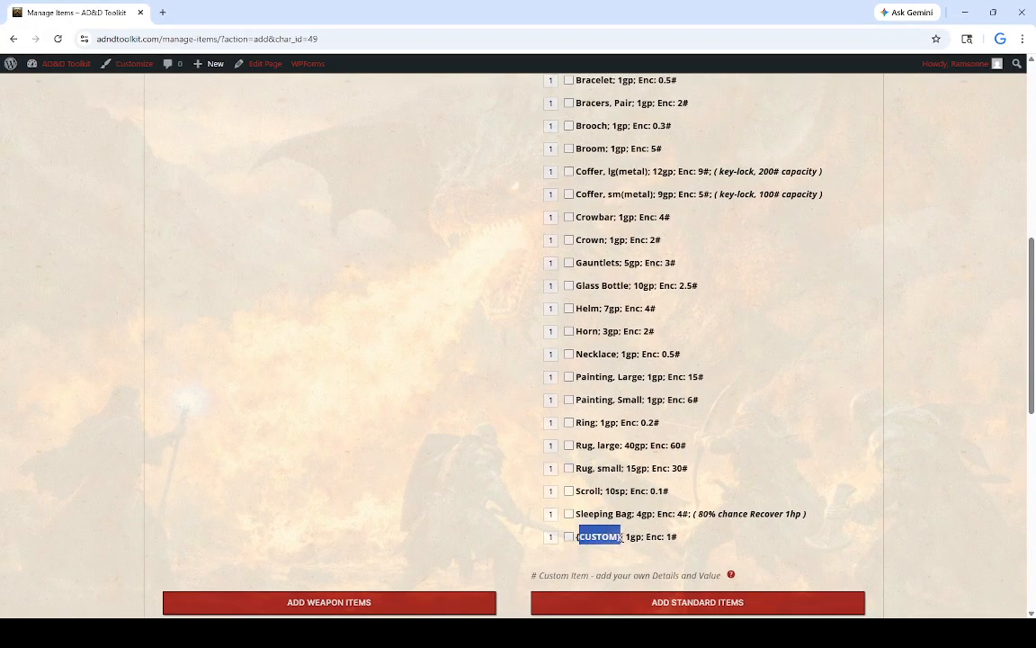
left_click(568, 538)
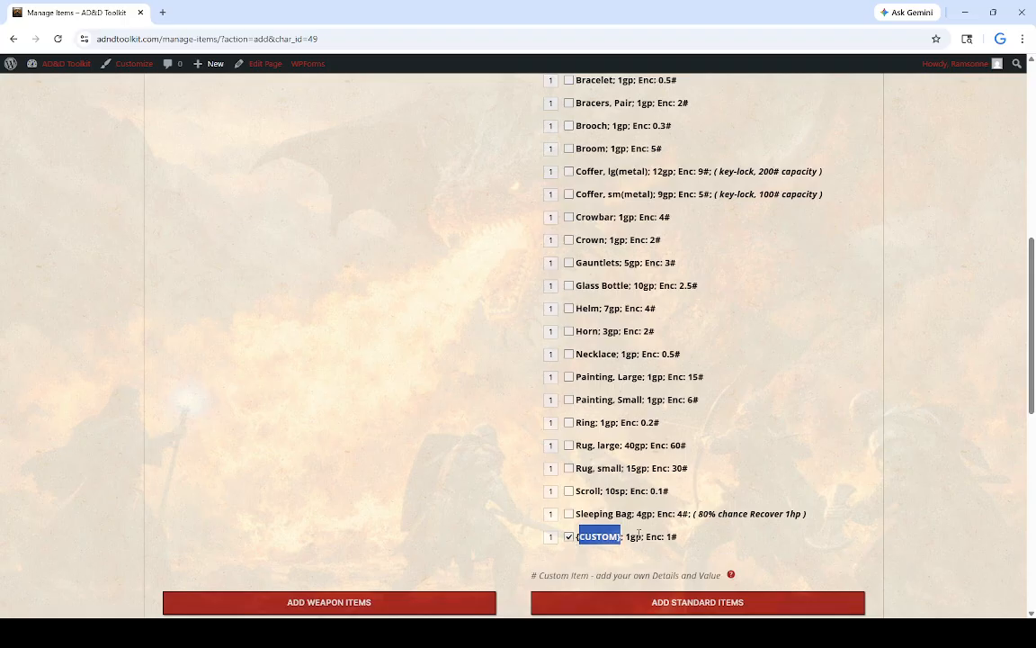
double_click(550, 537)
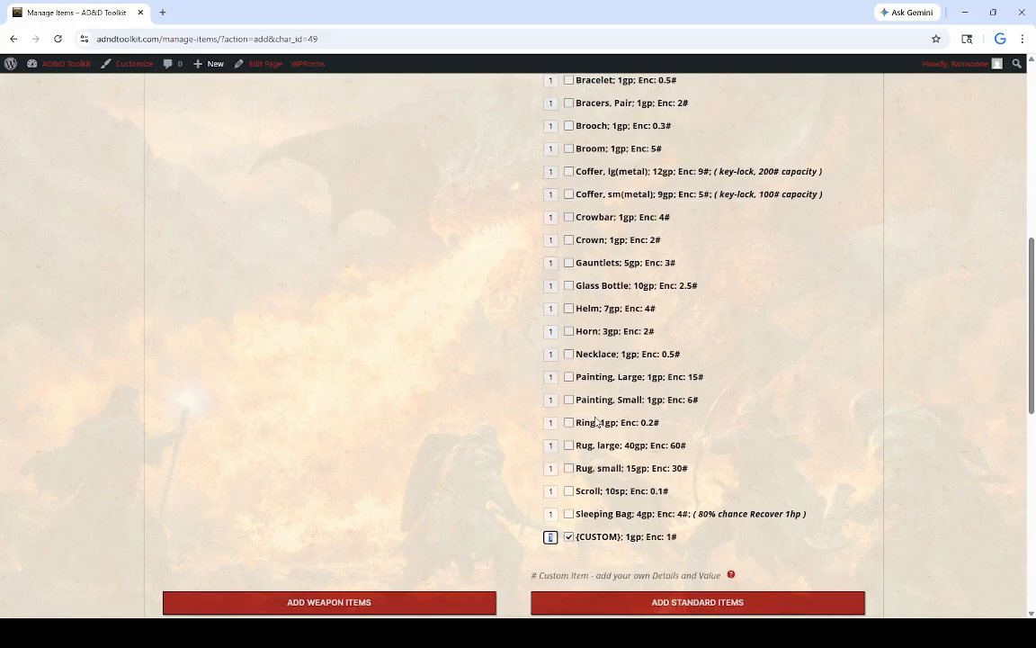
- Try choosing a quantity of 2 for Arrow(x) in the weapon items list, then collapse the list
scroll(581, 353, "down", 1)
scroll(540, 346, "down", 3)
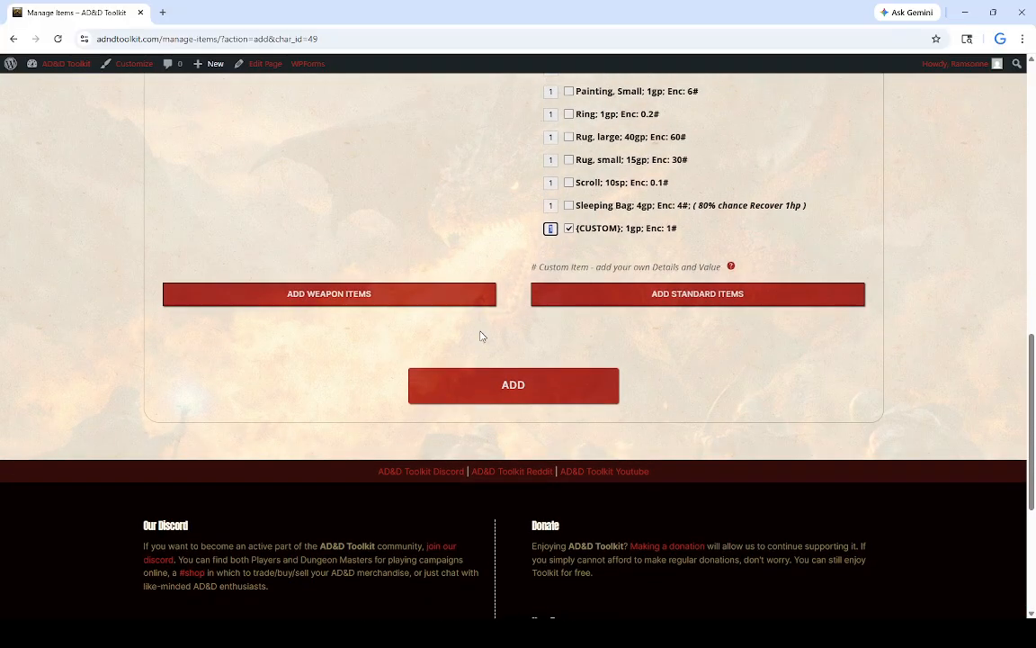
left_click(390, 291)
left_click(183, 357)
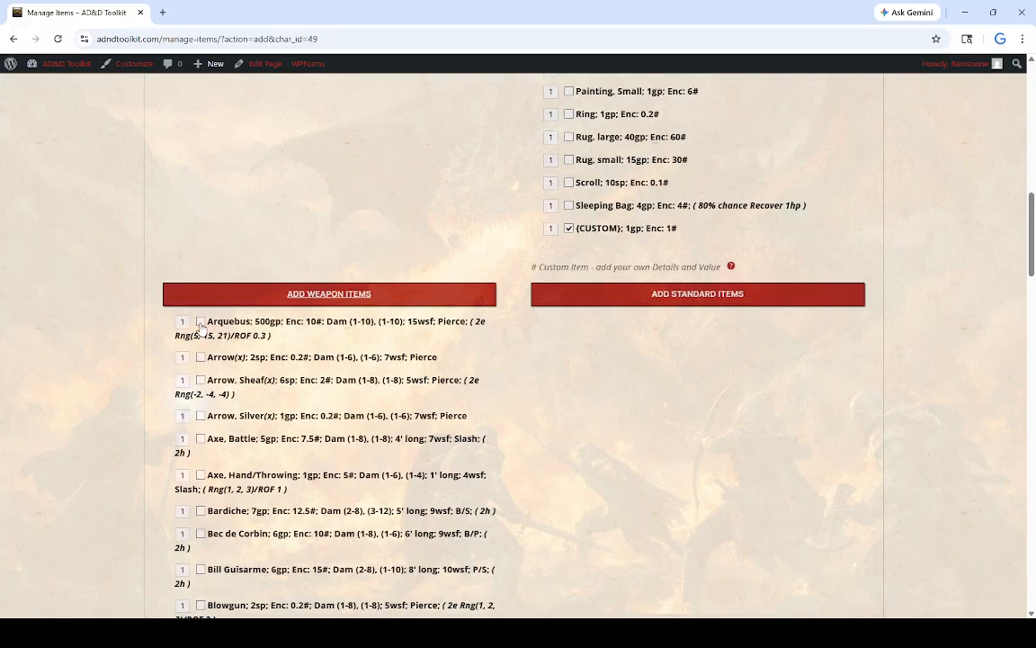
type("2")
left_click(200, 357)
left_click(381, 297)
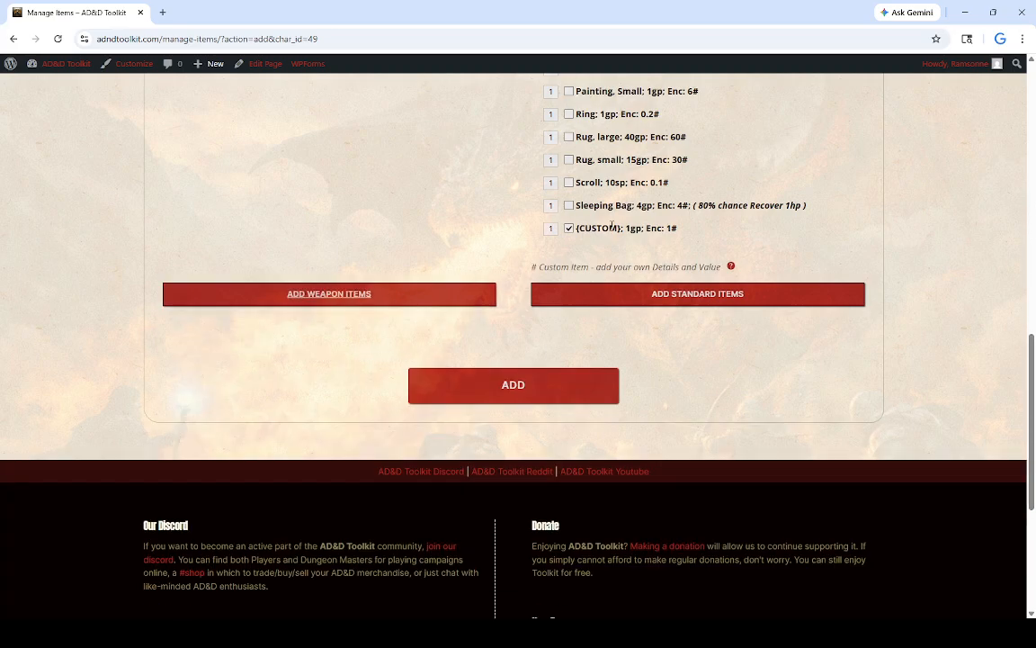
- Add the selected {CUSTOM} item to the backpack and locate it in the inventory
left_click(543, 378)
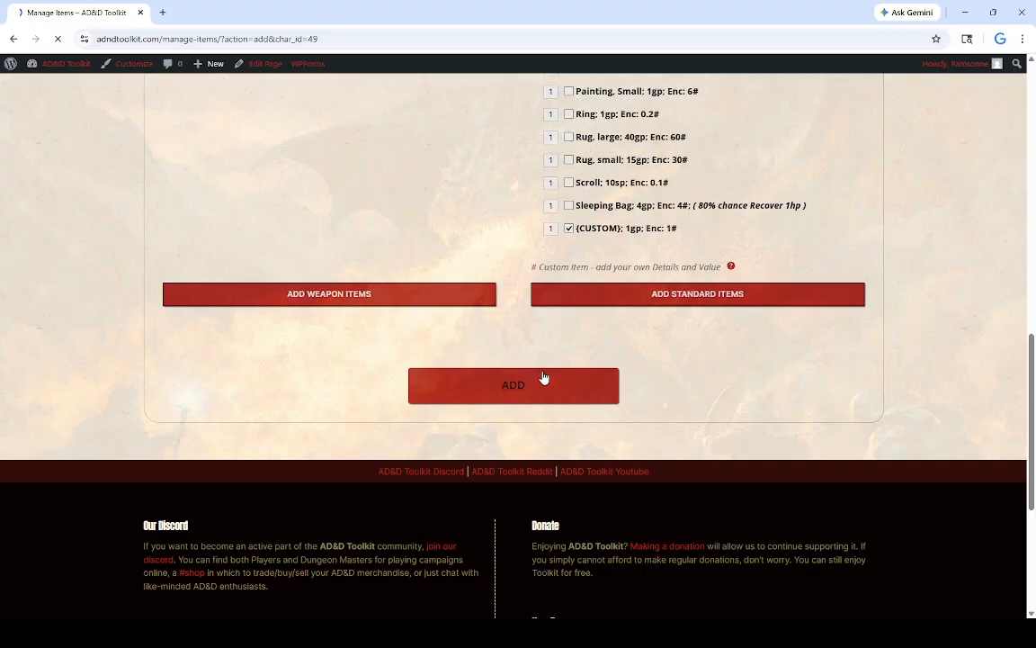
scroll(491, 337, "down", 5)
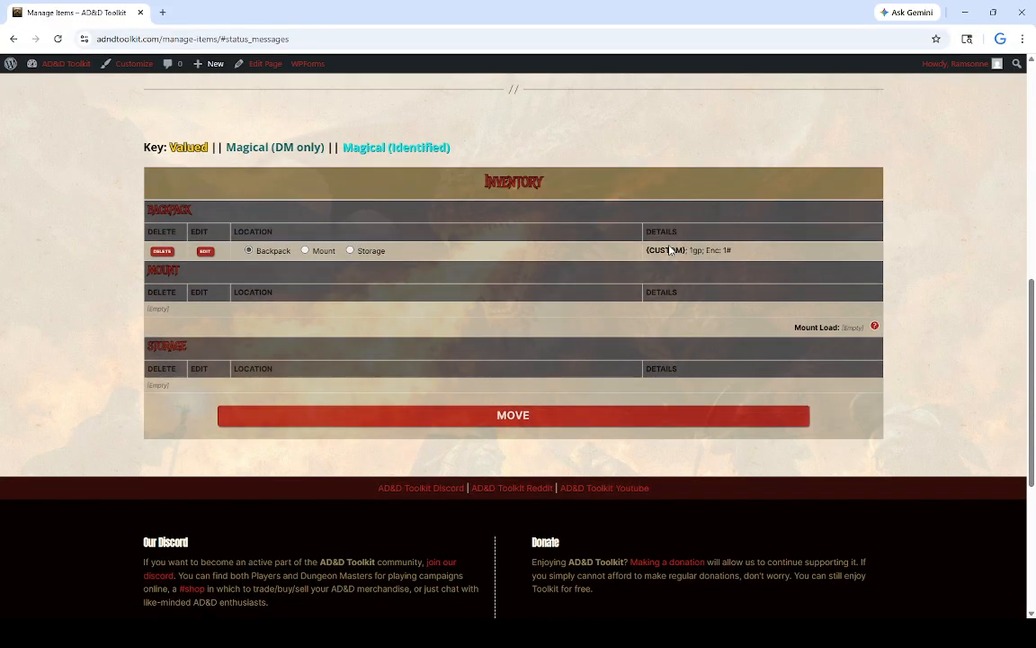
double_click(670, 250)
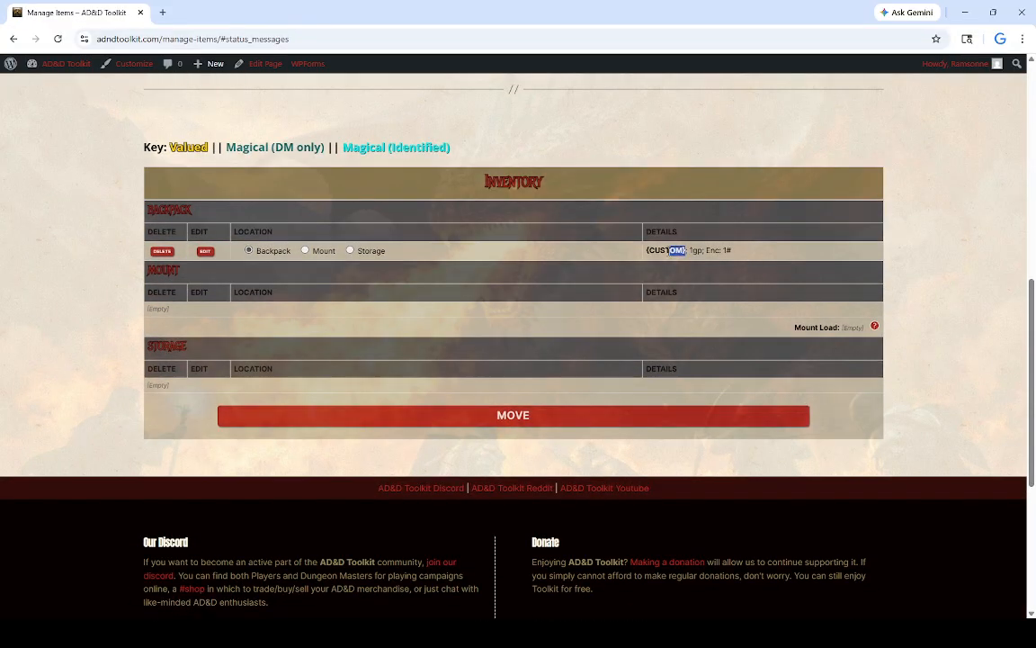
- Open the {CUSTOM} backpack item for editing and set its custom name to "Sword of Mockery"
left_click(206, 253)
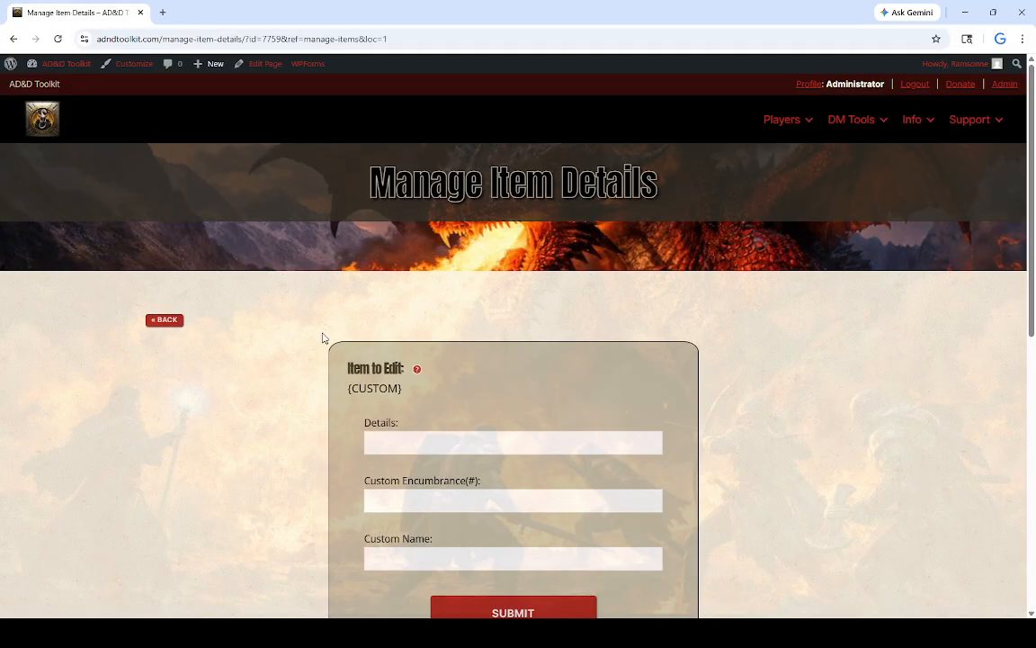
scroll(360, 324, "down", 2)
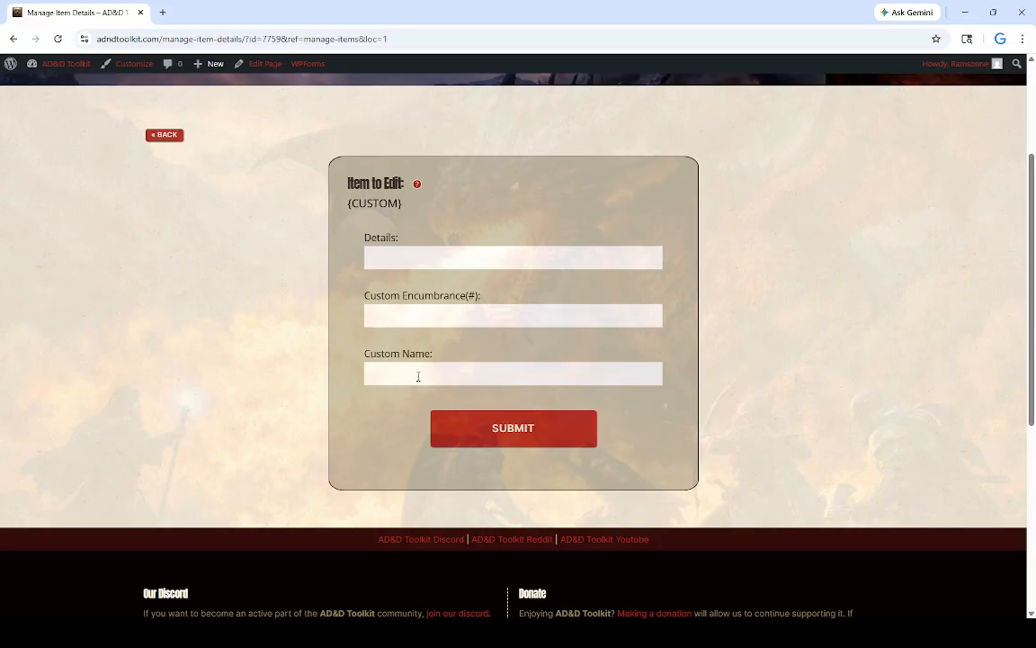
left_click(416, 373)
type("Sword of Mockery")
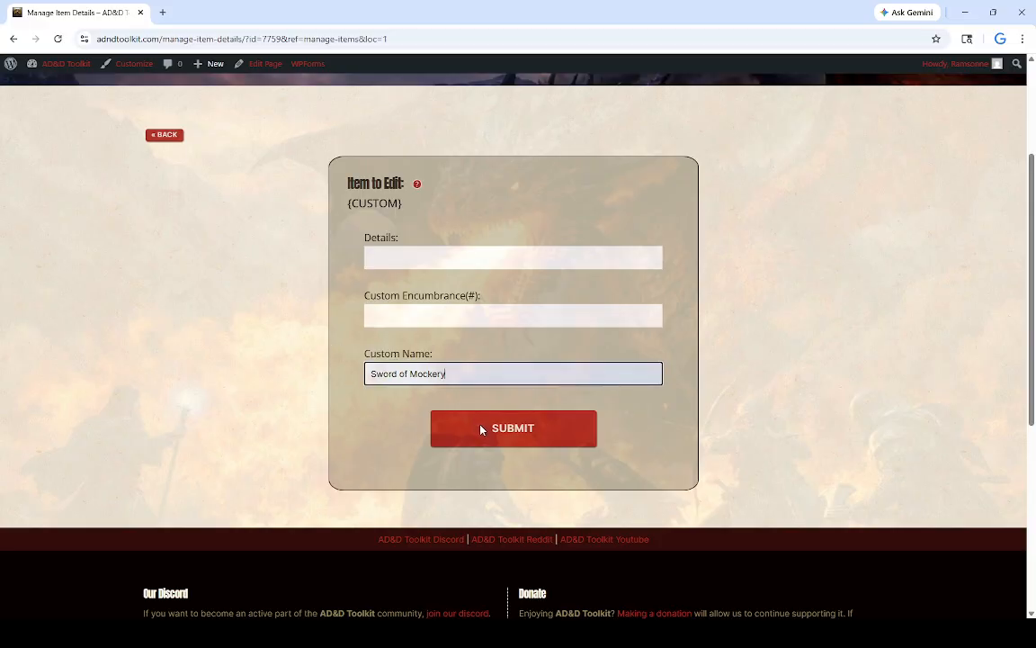
- Enter "Laugh at it's owner" as the item's details
left_click(398, 256)
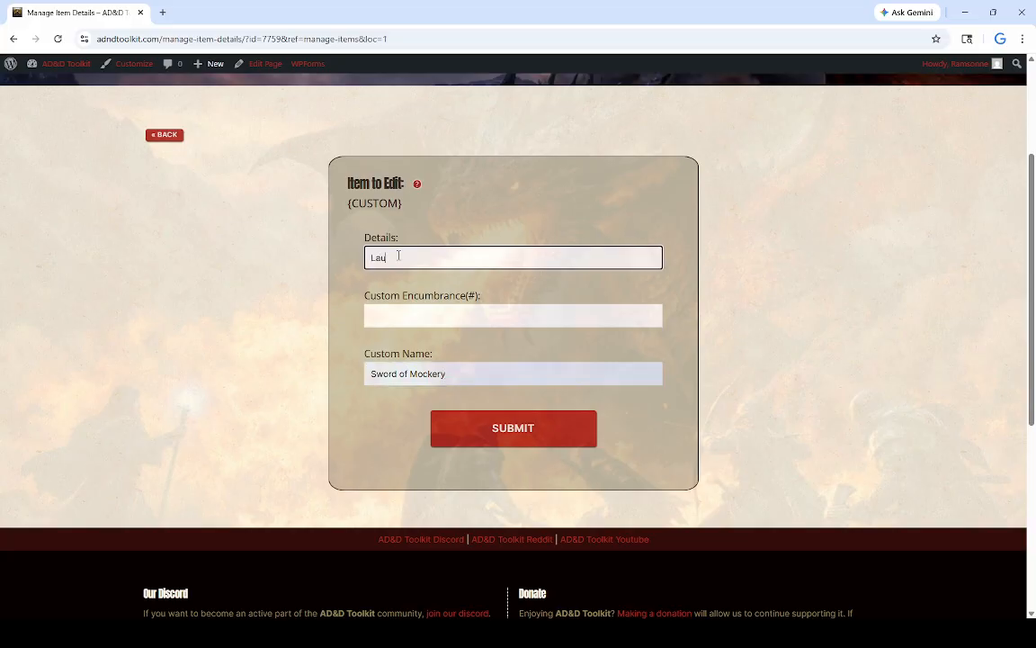
type("Laugh at it's owner when used")
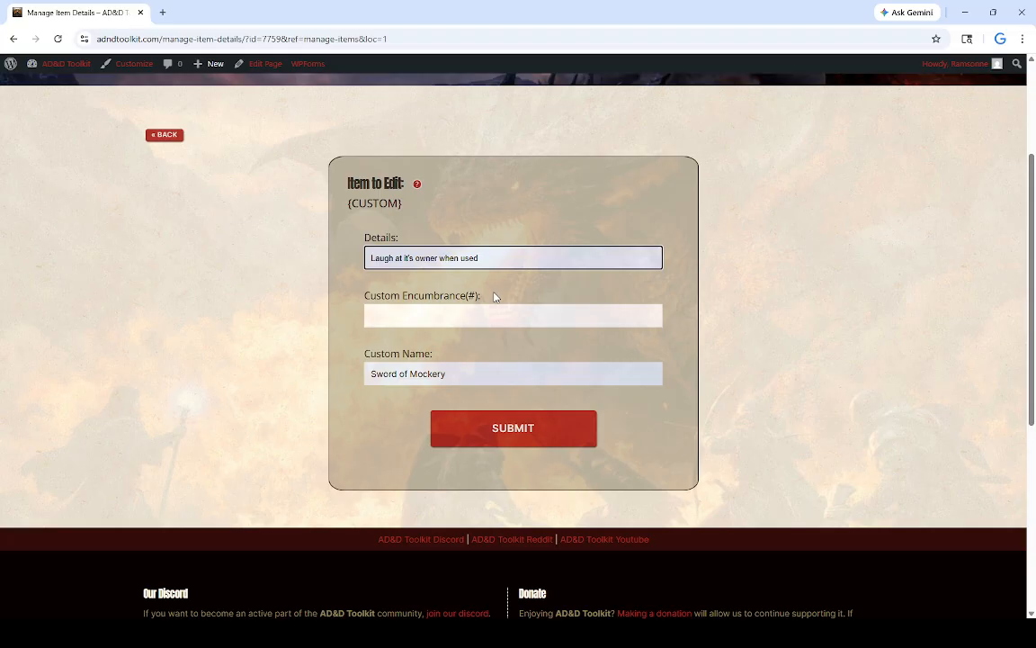
left_click_drag(484, 258, 451, 258)
key("BackSpace")
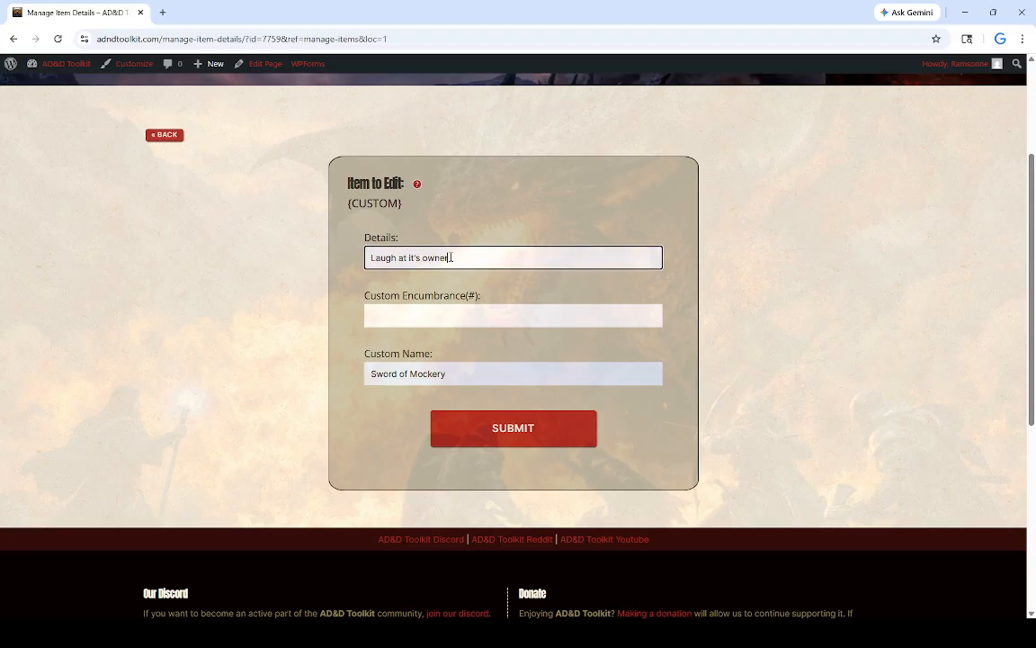
- Set the item's custom encumbrance to 12 and submit the edited details
left_click(407, 313)
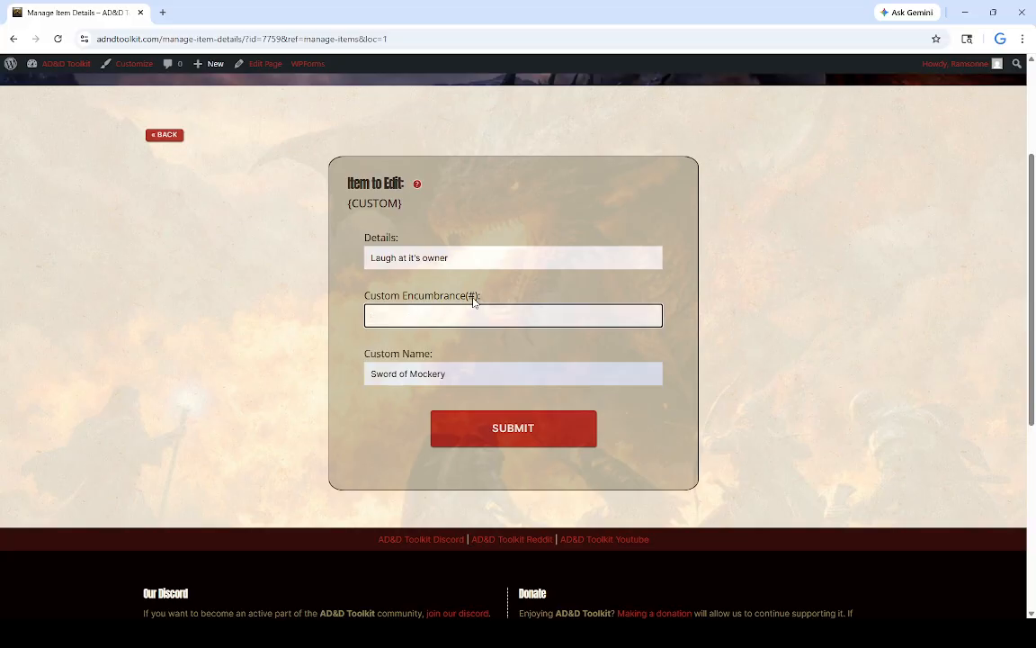
type("12")
left_click(504, 435)
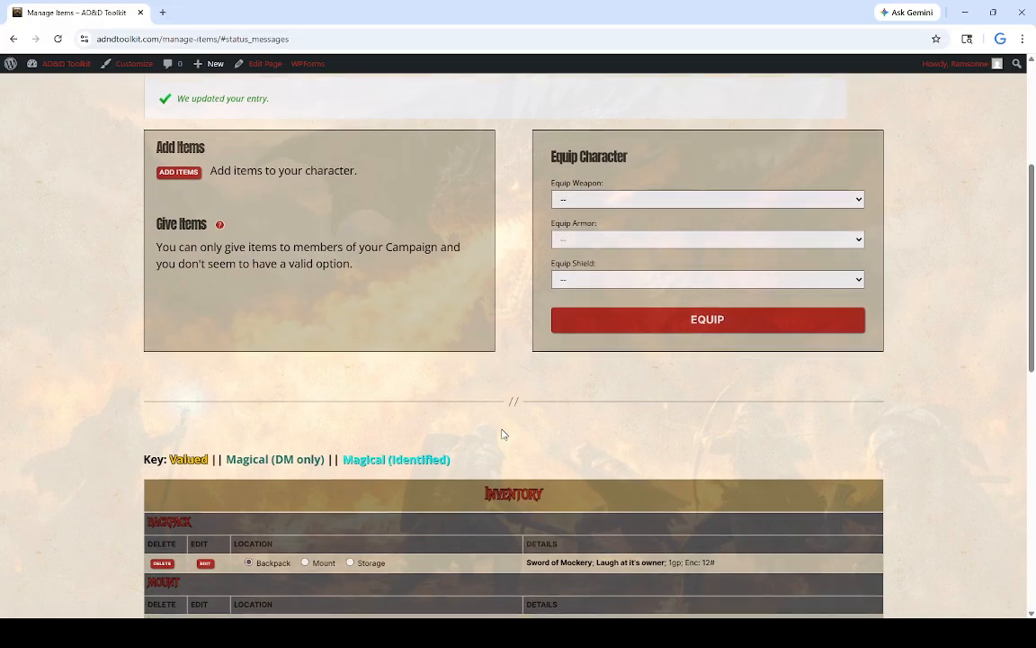
- Check the Sword of Mockery entry in the inventory and return to Stilskin's character sheet
scroll(463, 399, "down", 3)
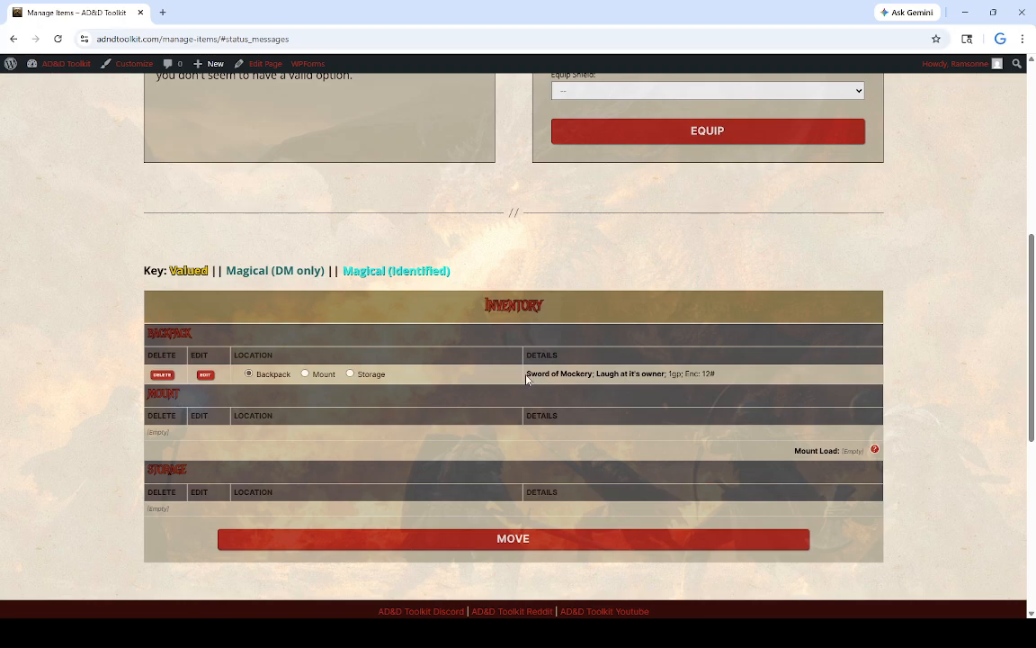
left_click_drag(528, 376, 663, 374)
scroll(266, 215, "up", 6)
left_click(212, 227)
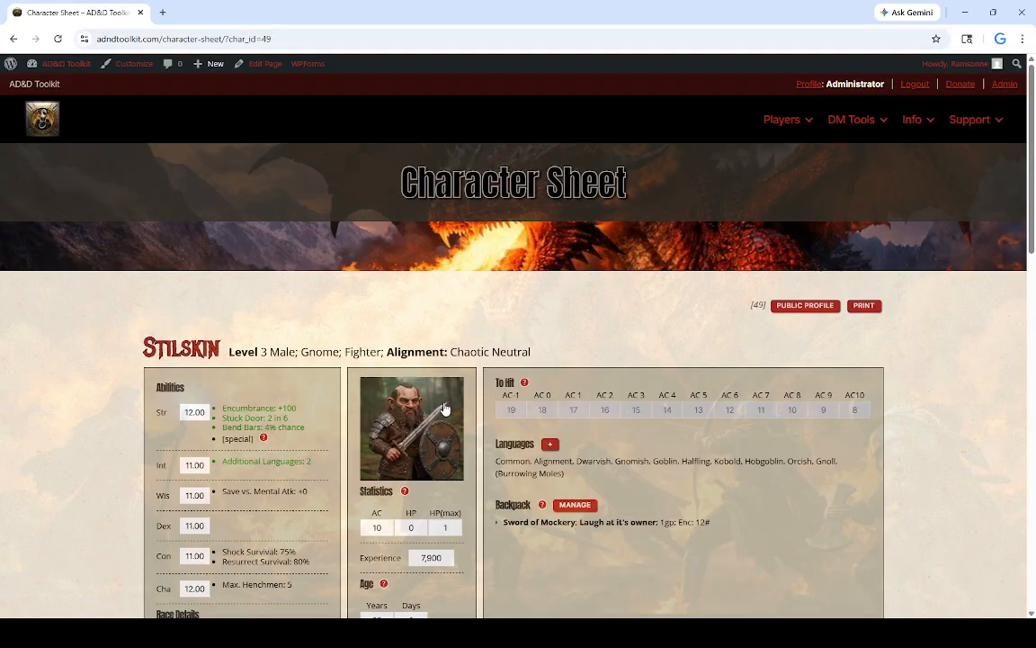
- Review the Sword of Mockery entry in the Backpack section of the character sheet
scroll(444, 410, "down", 4)
left_click_drag(690, 277, 501, 277)
left_click(629, 352)
- Open Warduke's character sheet from the character list and go to managing his backpack items
scroll(583, 387, "up", 4)
mouse_move(786, 123)
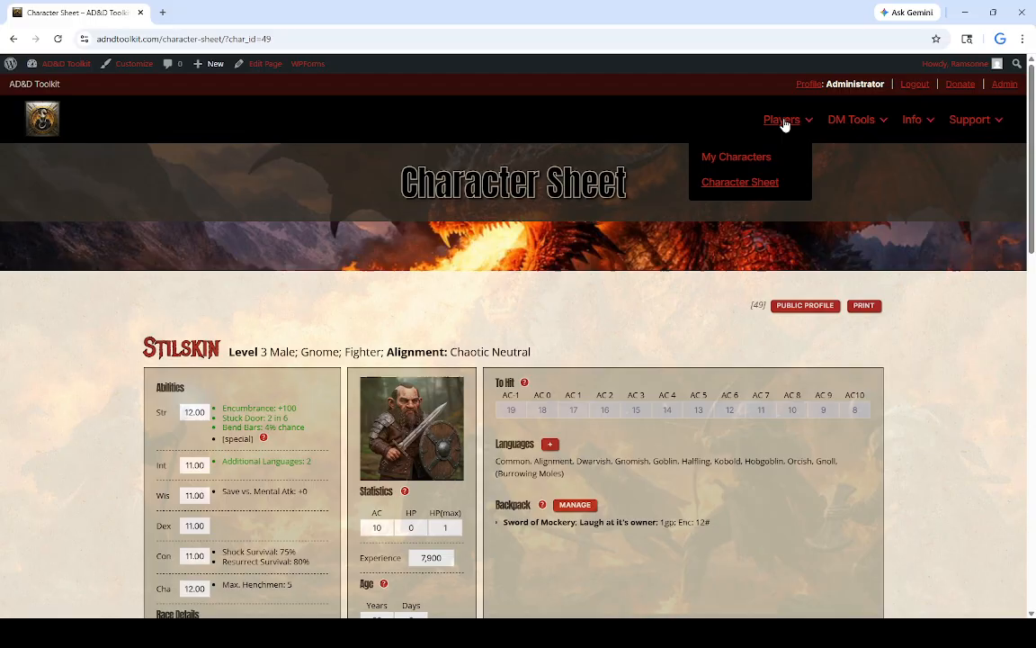
left_click(744, 160)
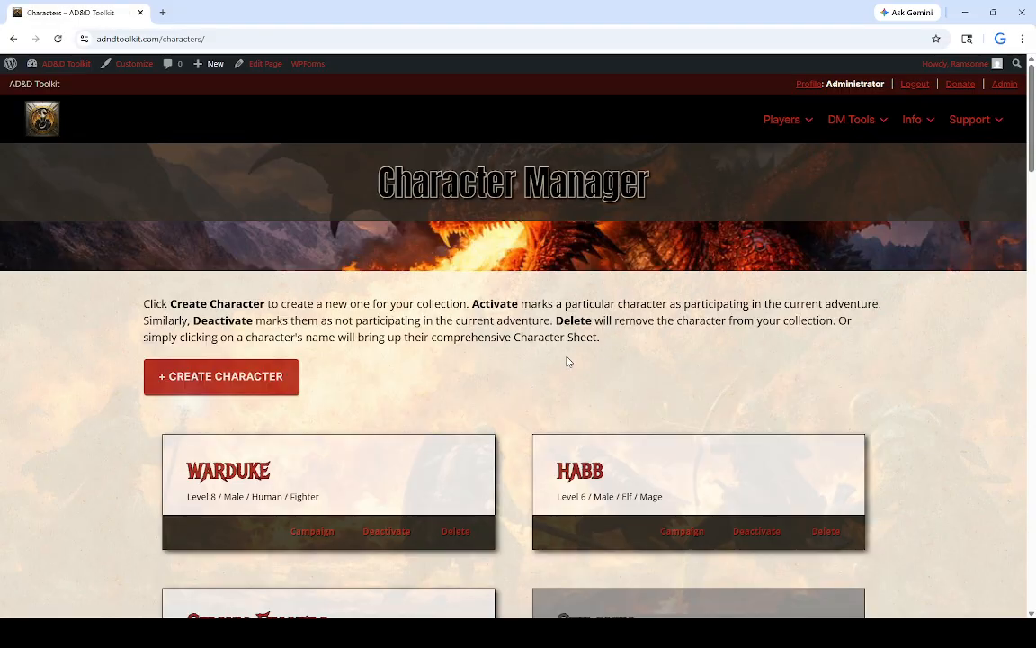
left_click(423, 487)
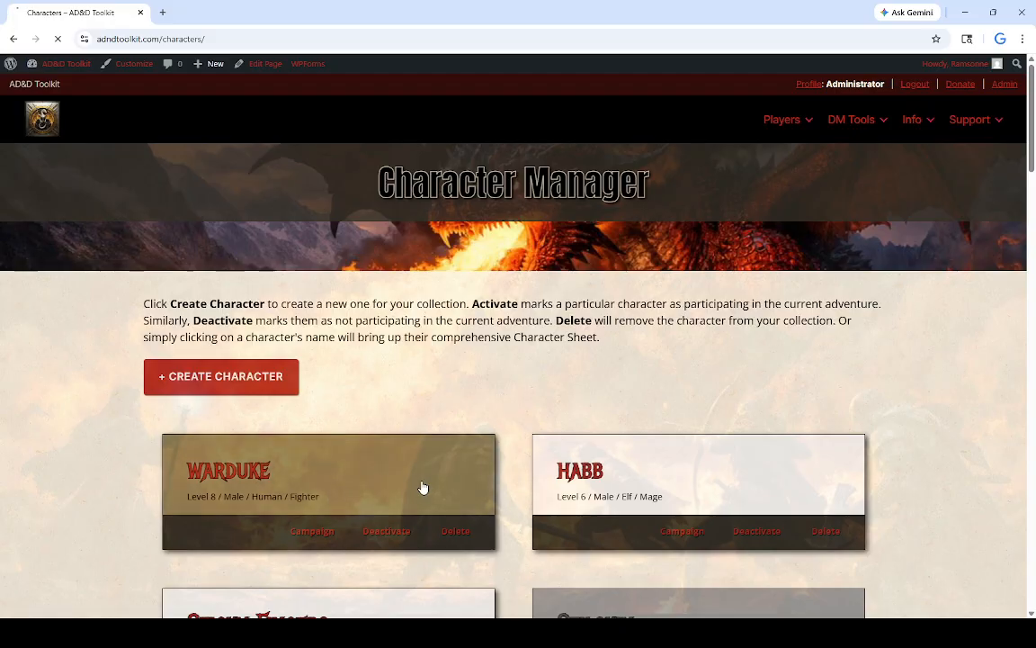
scroll(459, 439, "down", 1)
scroll(460, 439, "down", 3)
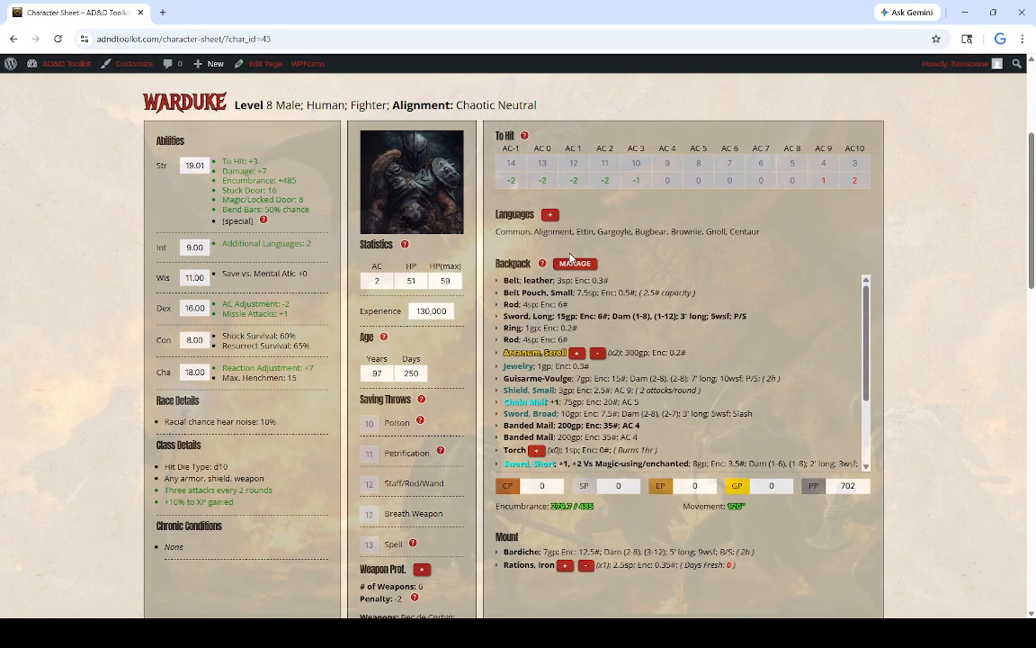
left_click(573, 262)
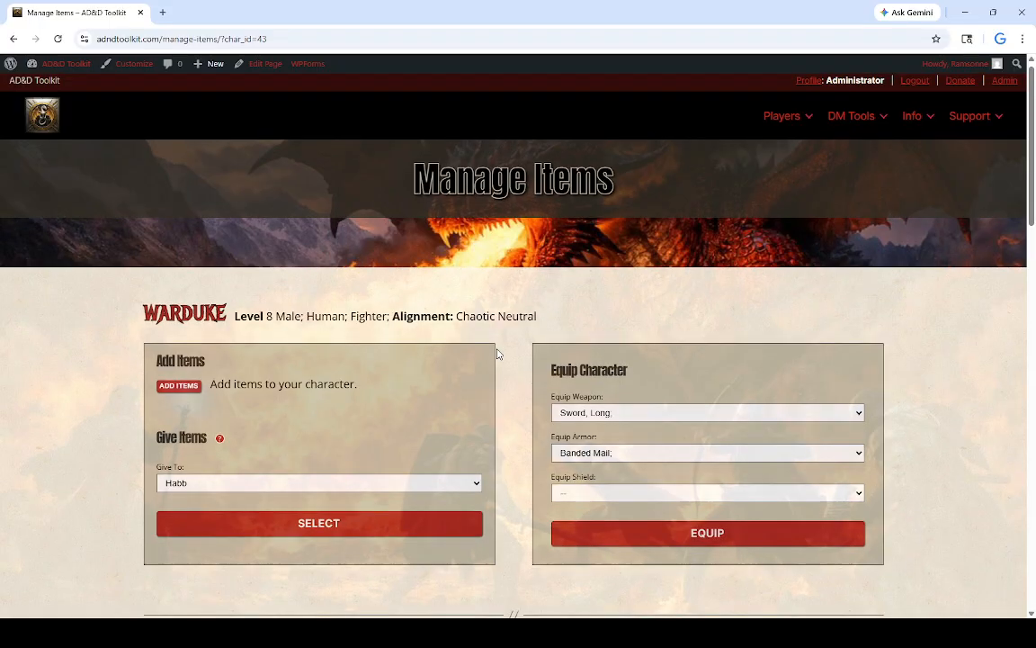
- Add one {CUSTOM} item from the custom items list to Warduke's backpack
scroll(498, 353, "down", 3)
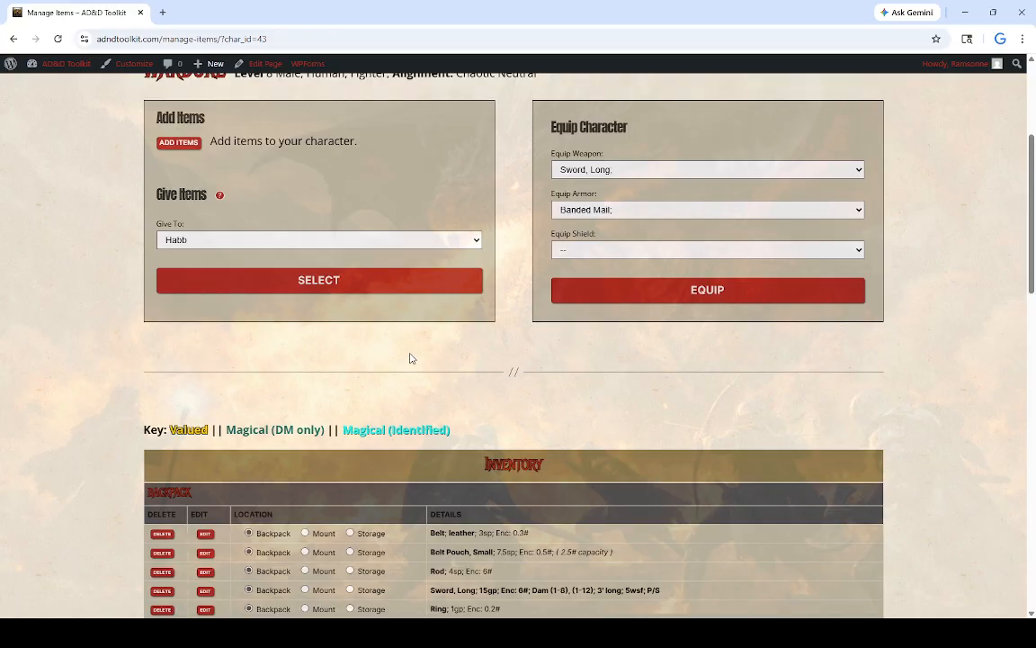
left_click(173, 142)
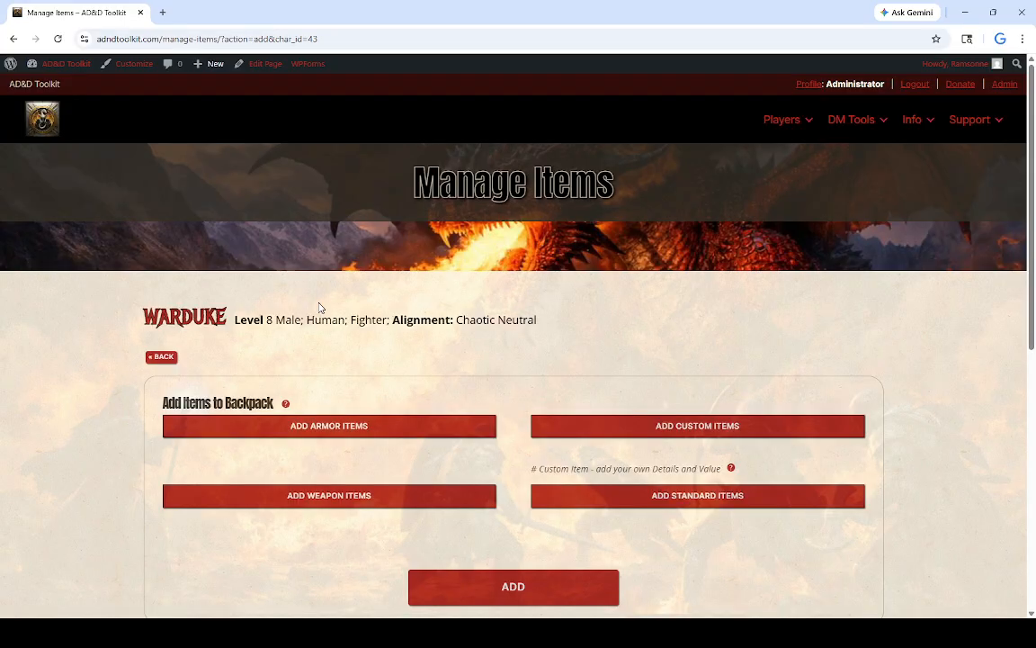
scroll(575, 365, "down", 2)
left_click(786, 308)
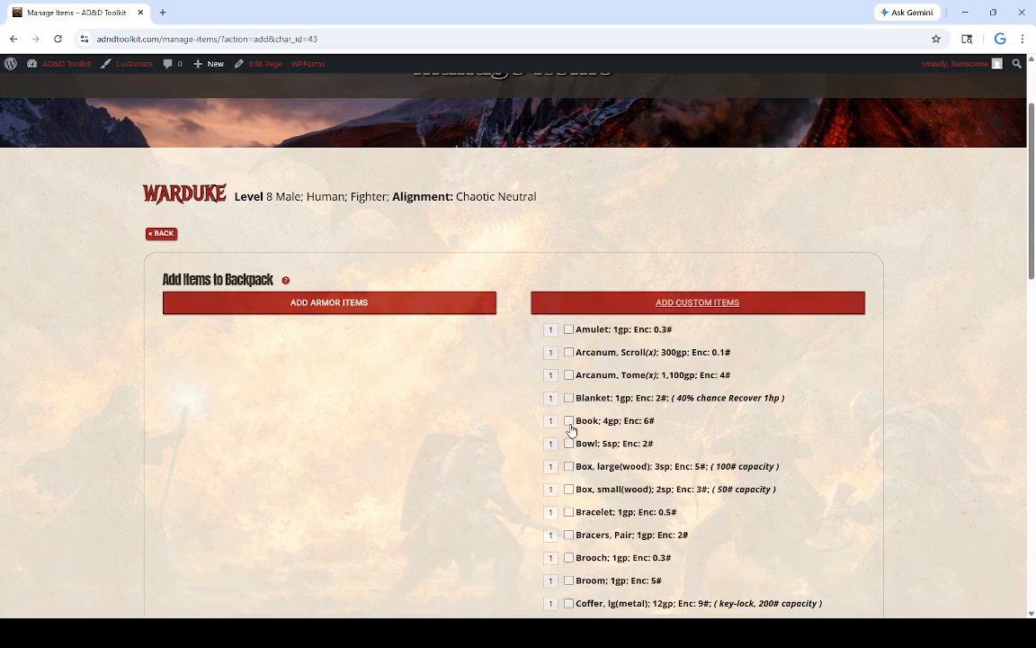
scroll(576, 424, "down", 4)
scroll(583, 429, "down", 3)
left_click(569, 352)
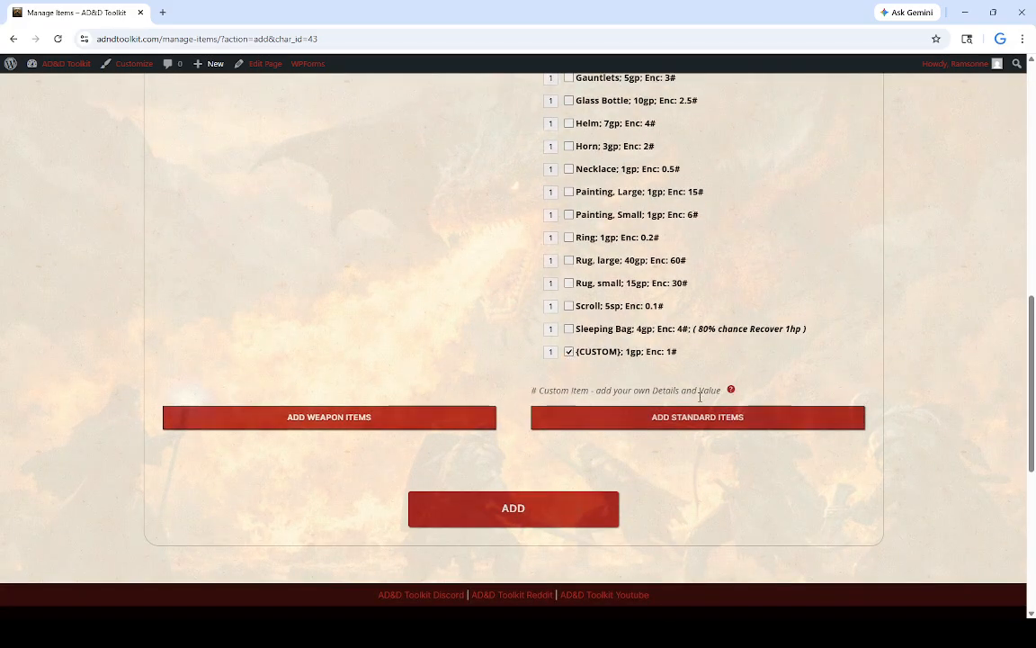
left_click(545, 514)
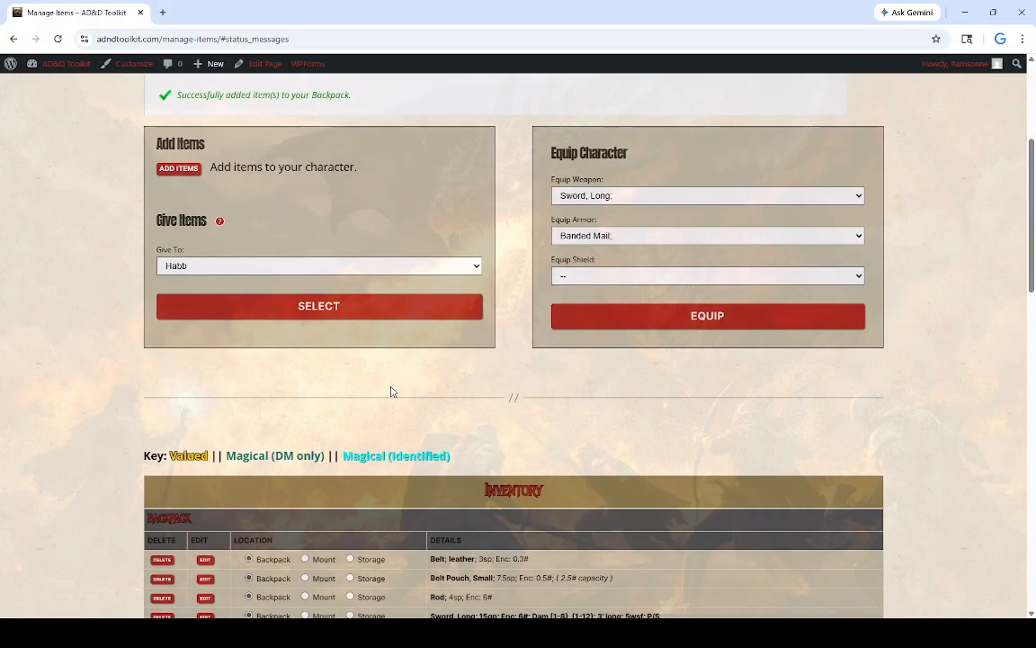
- Open Warduke's new {CUSTOM} backpack item for editing and enter "Laughs at its owner" as its player details
scroll(351, 367, "down", 5)
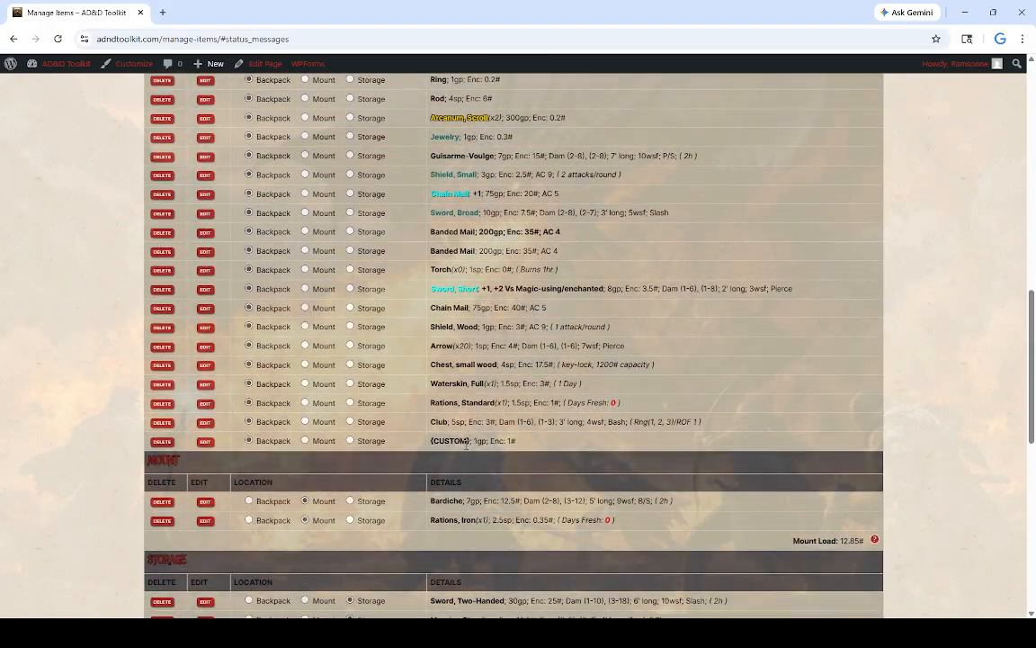
left_click(204, 441)
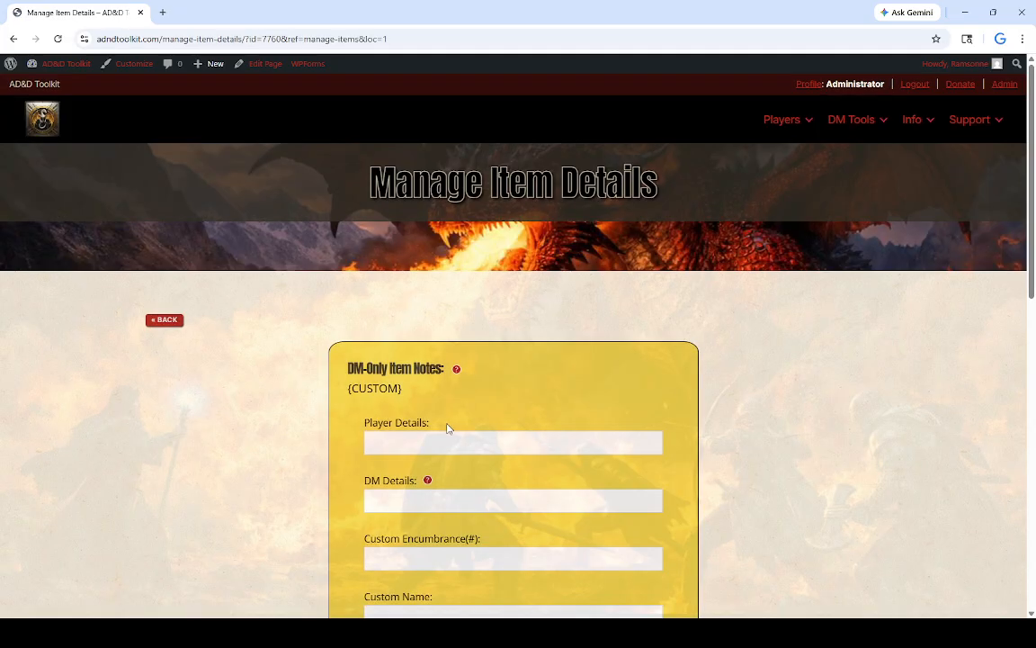
scroll(418, 428, "down", 1)
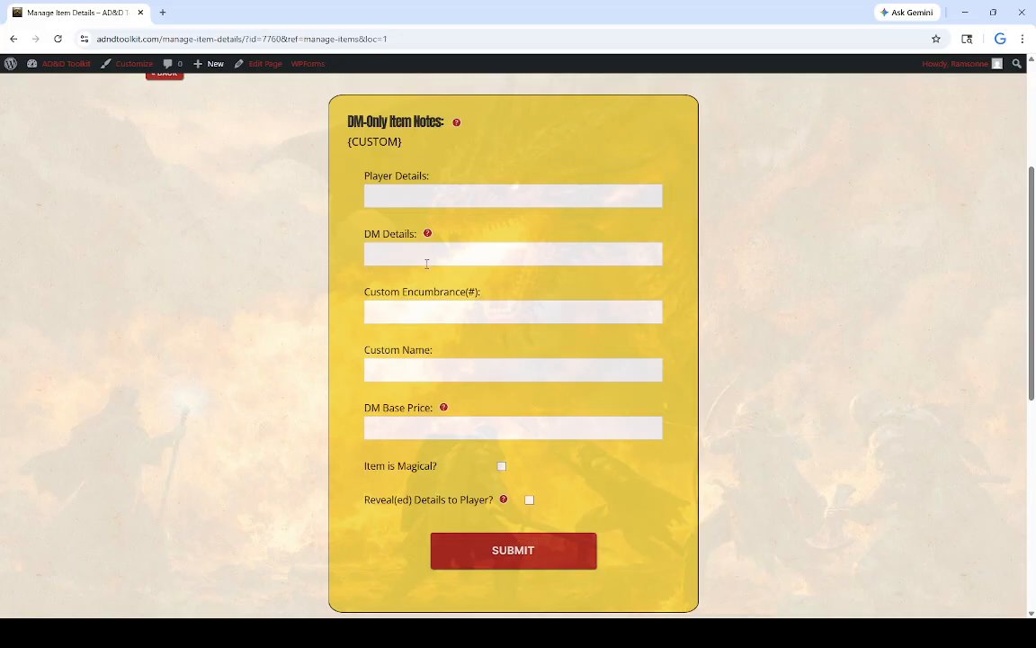
left_click(404, 199)
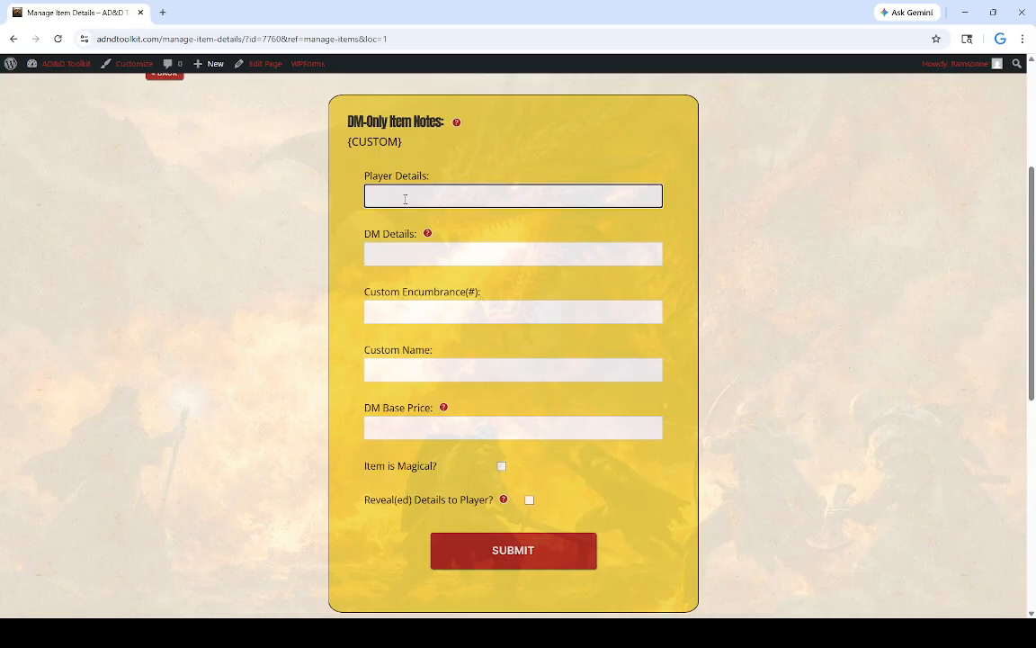
type("Laughs at its owner")
- Set the item's custom encumbrance to 12 and its custom name to "Sword of Mockery"
left_click(475, 312)
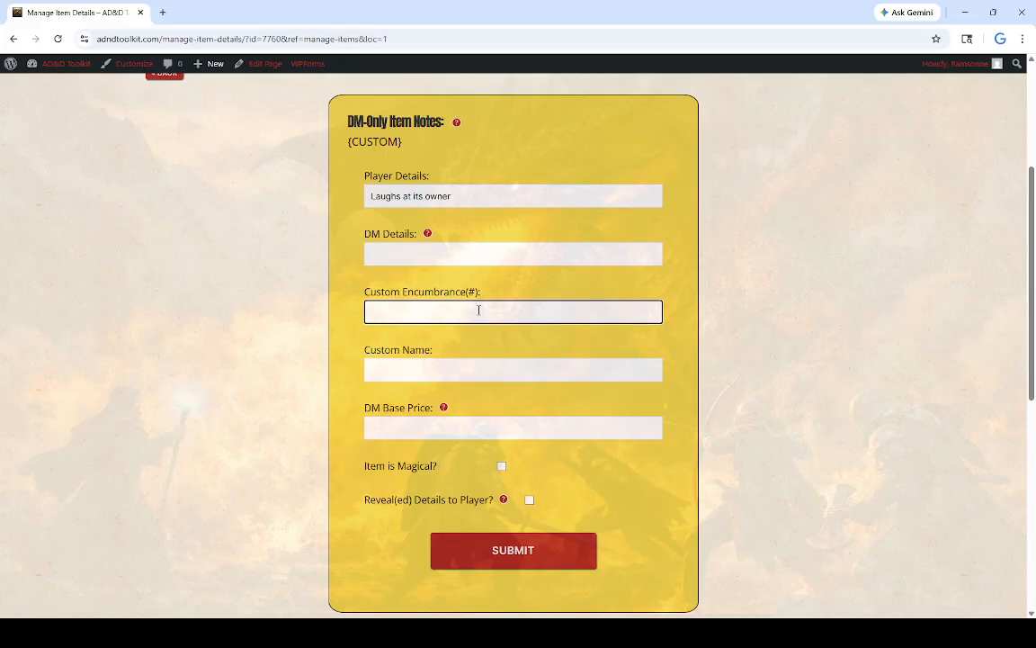
type("12")
left_click(433, 375)
type("Sword of Mockery")
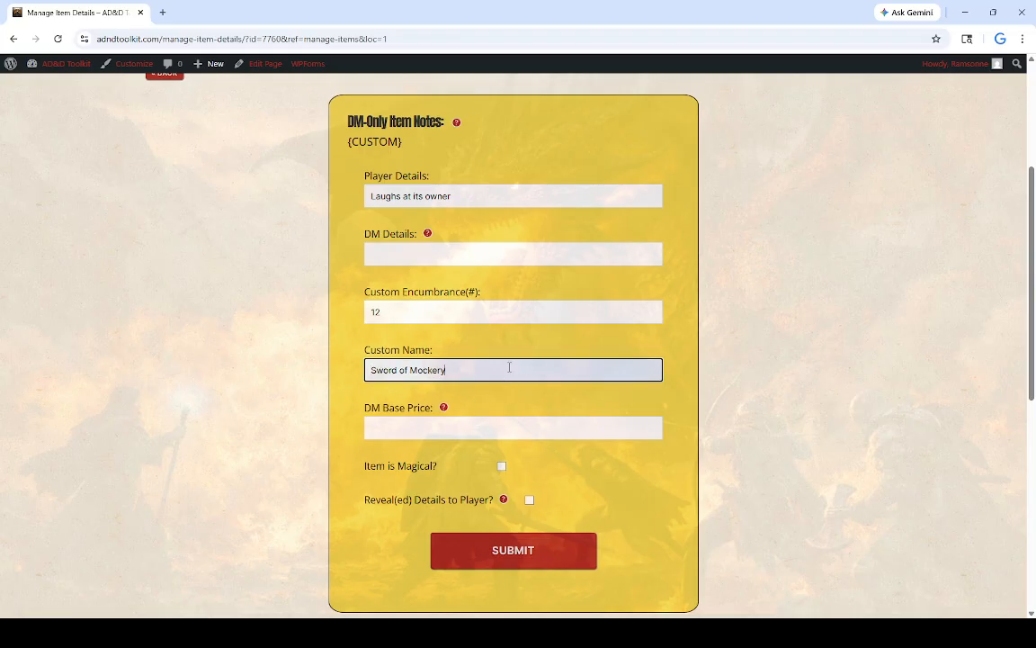
- Move the text "Laughs at its owner" from the player details to the DM details, leaving the player details empty
left_click_drag(456, 196, 360, 196)
key("ctrl+c")
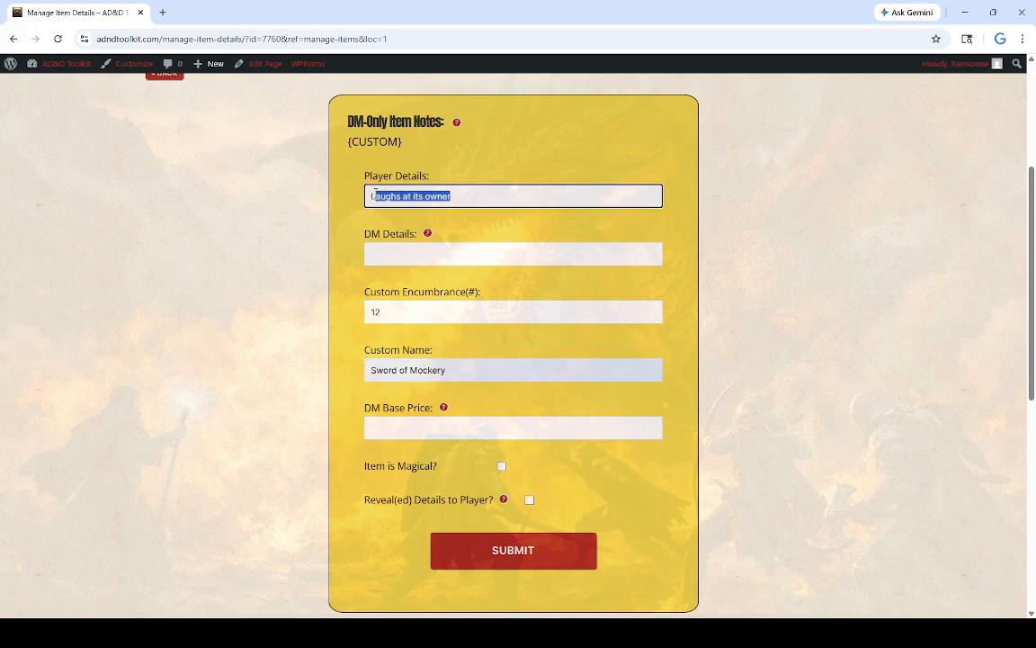
left_click(416, 252)
key("ctrl+v")
key("shift+Tab")
key("BackSpace")
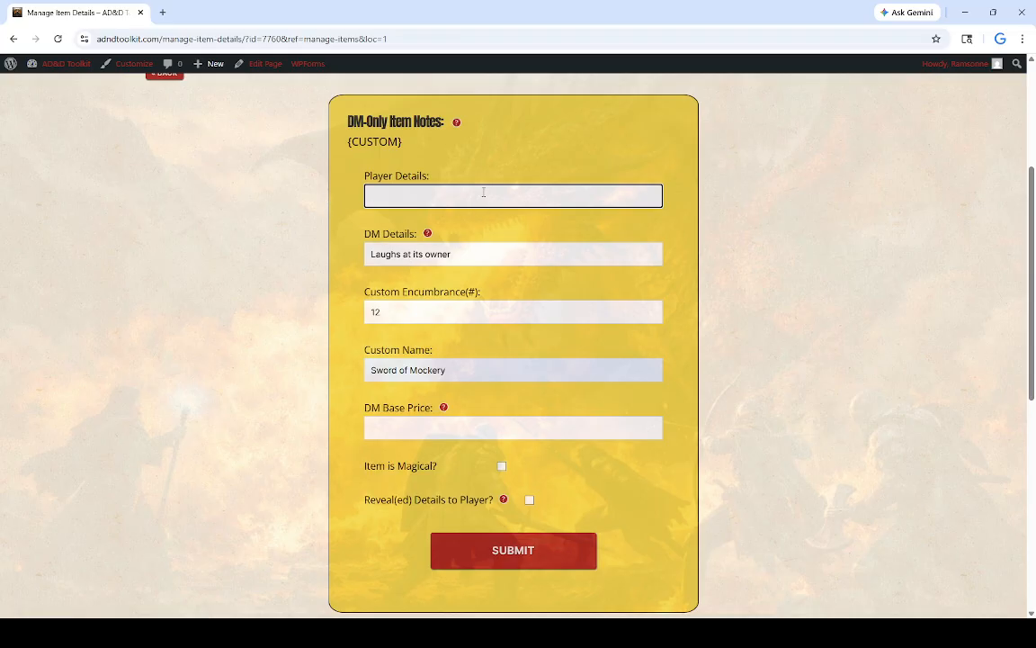
- Set the item's DM base price to 1200 and mark the item as magical
left_click_drag(365, 234, 412, 236)
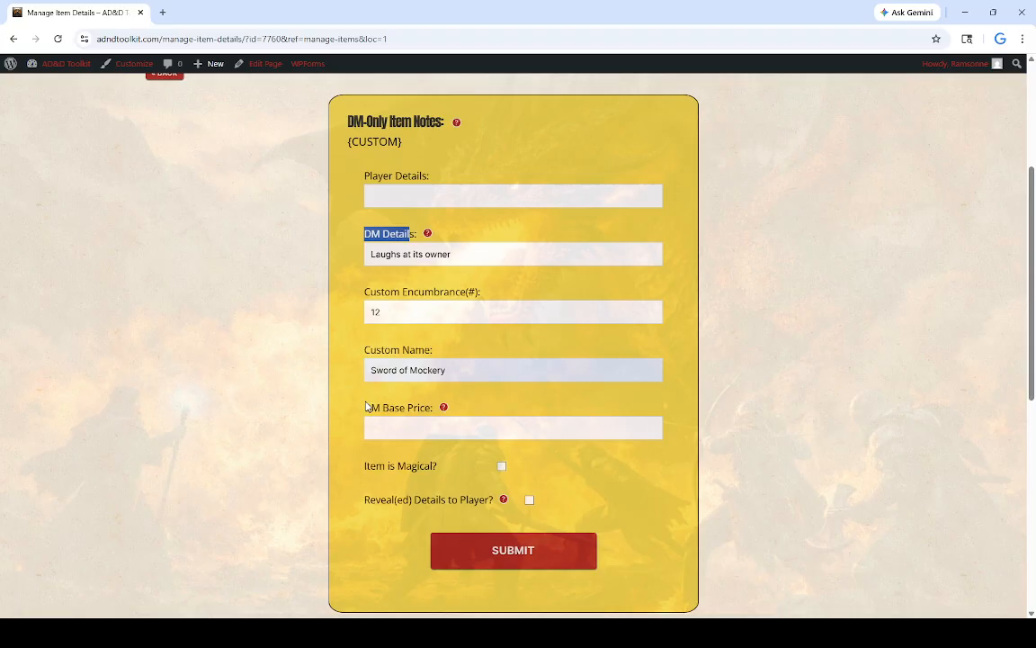
left_click_drag(363, 408, 411, 410)
left_click(417, 428)
type("1200")
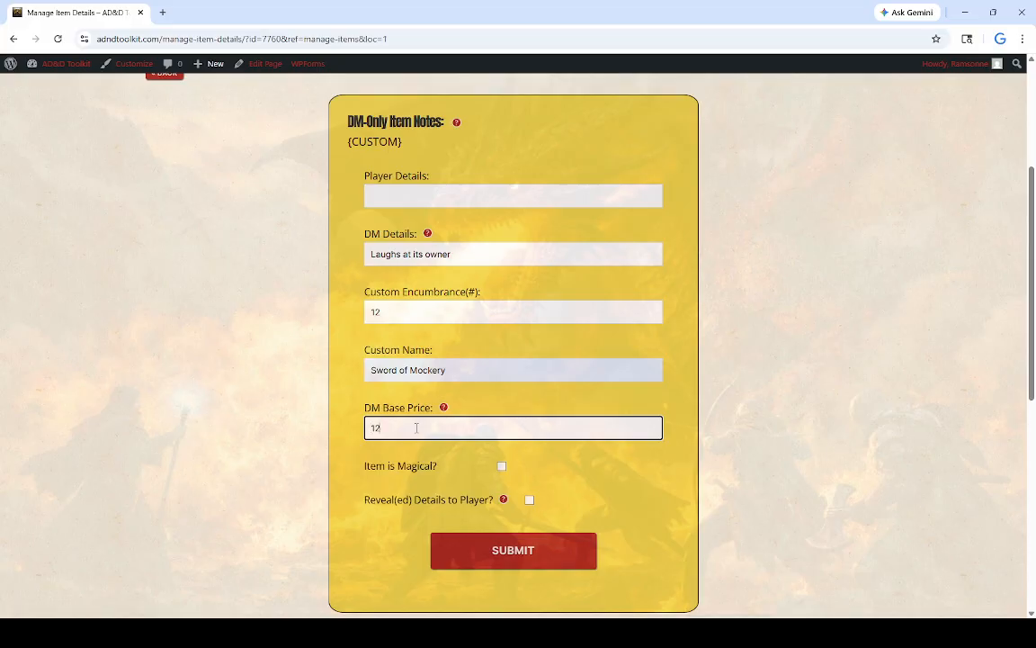
left_click(507, 401)
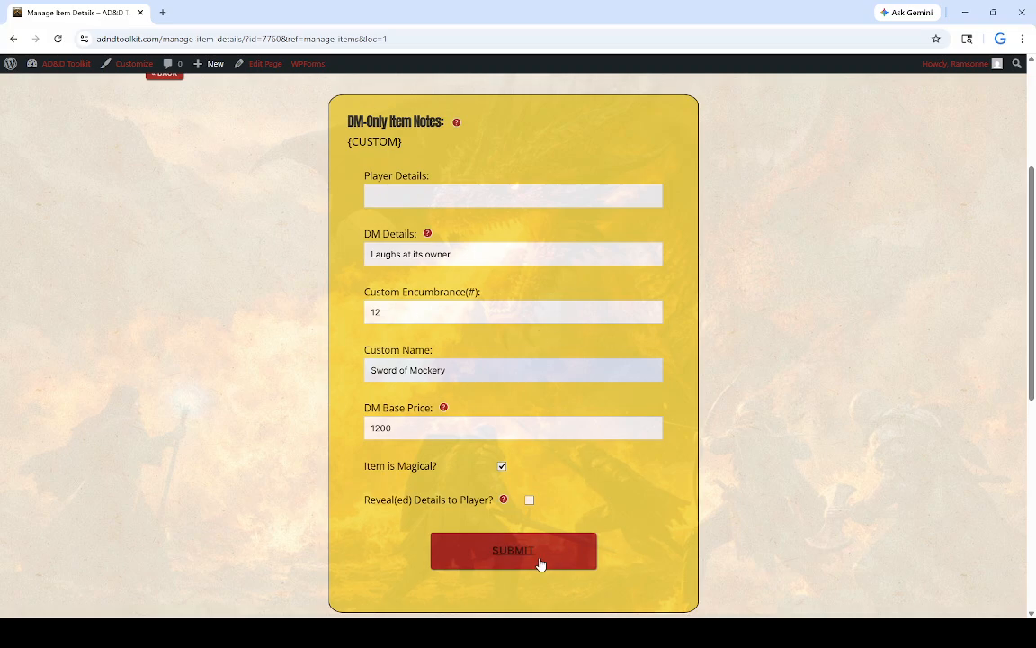
- Submit the DM-only item notes without revealing the details to the player
left_click_drag(461, 255, 369, 255)
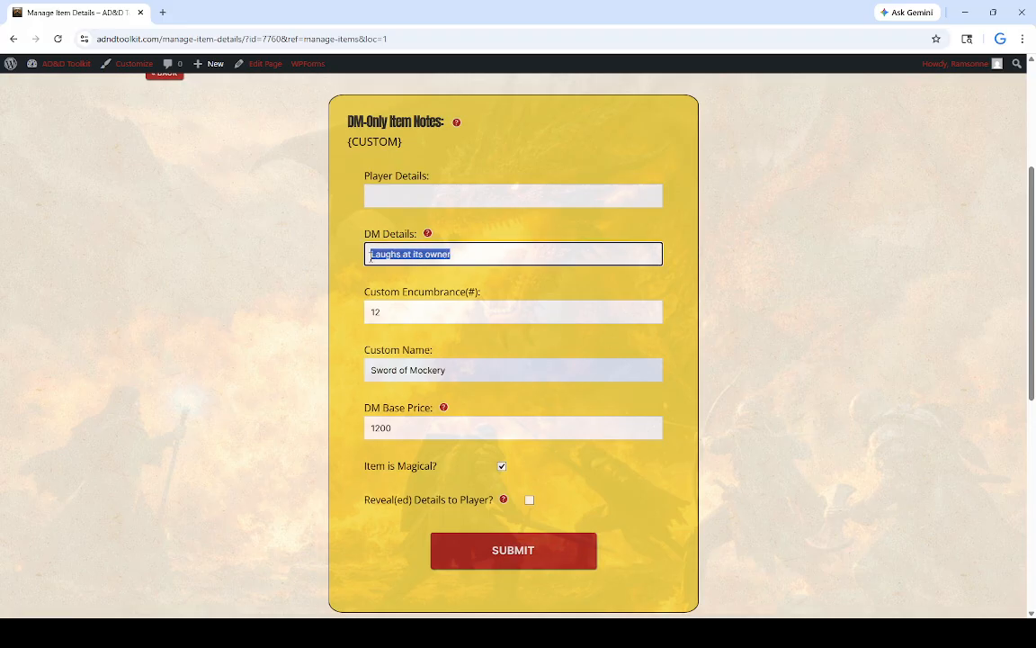
left_click(404, 192)
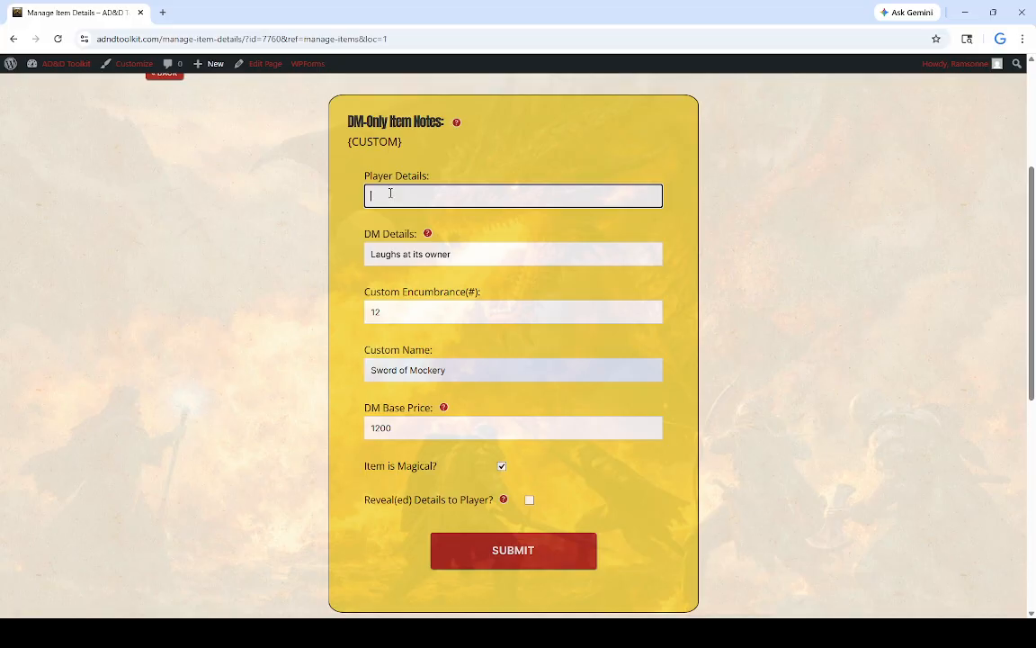
left_click(531, 499)
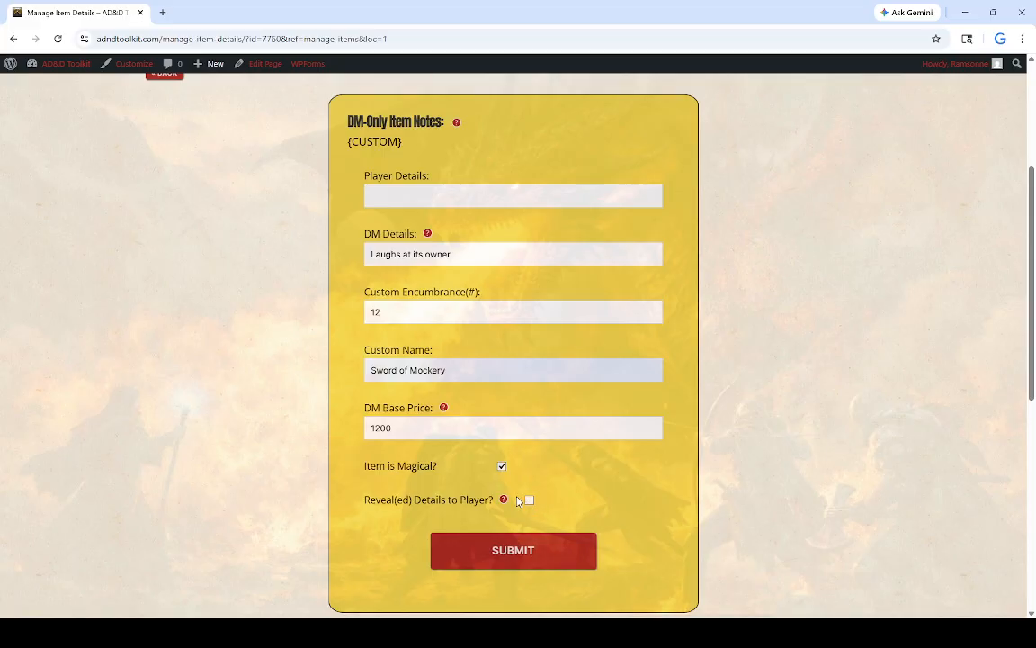
triple_click(456, 254)
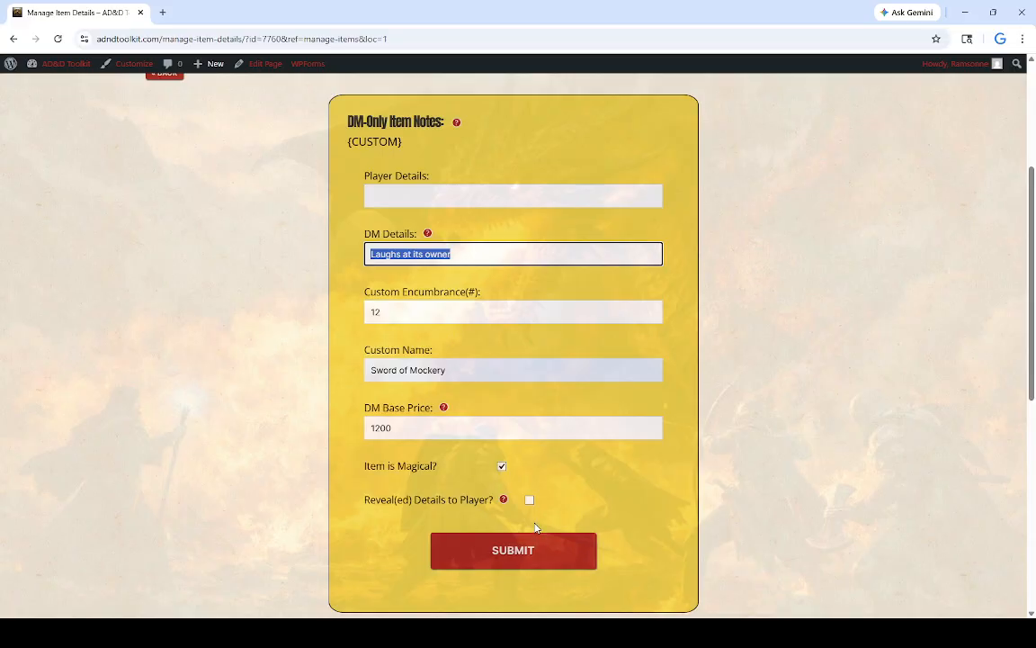
left_click(523, 551)
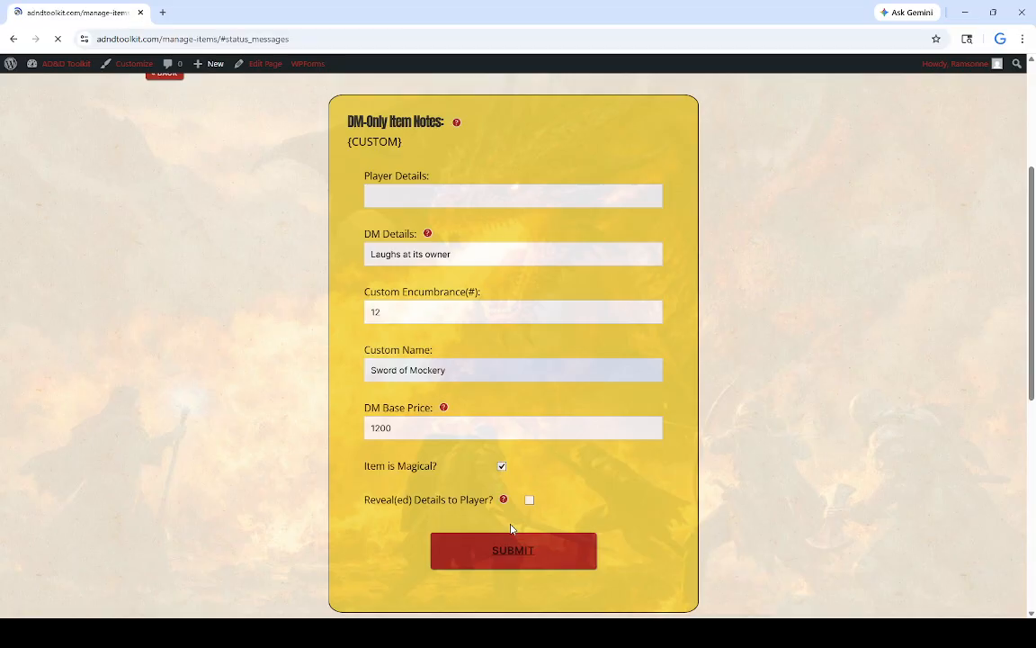
- Compare the Sword of Mockery entry with the identified magical short sword in Warduke's backpack inventory
scroll(405, 421, "down", 6)
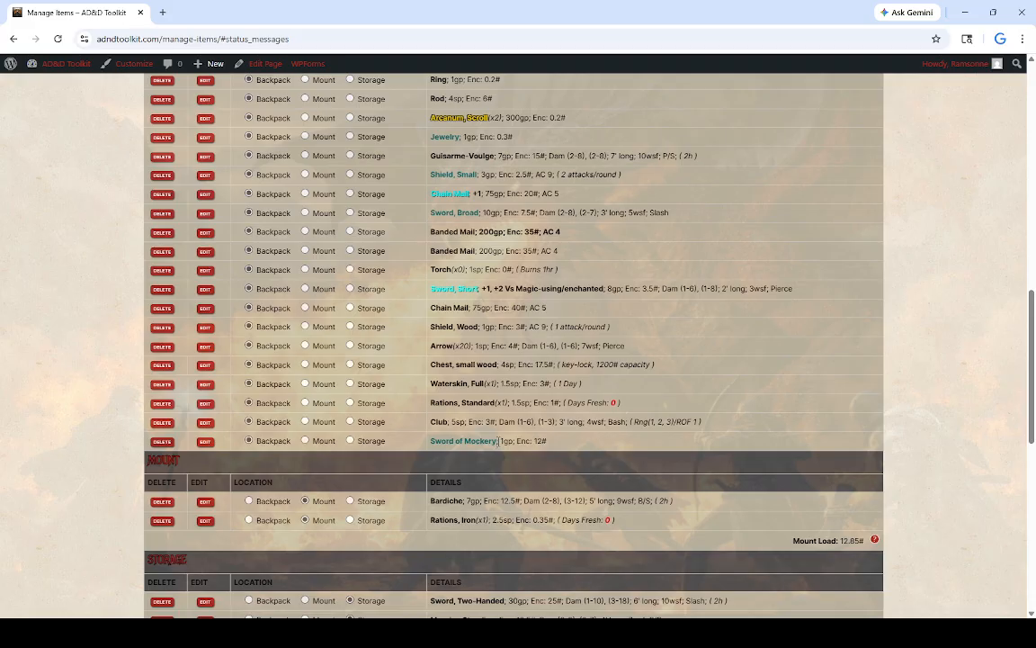
left_click_drag(500, 441, 474, 442)
left_click(524, 457)
left_click_drag(482, 289, 431, 291)
left_click(510, 289)
left_click_drag(498, 440, 433, 439)
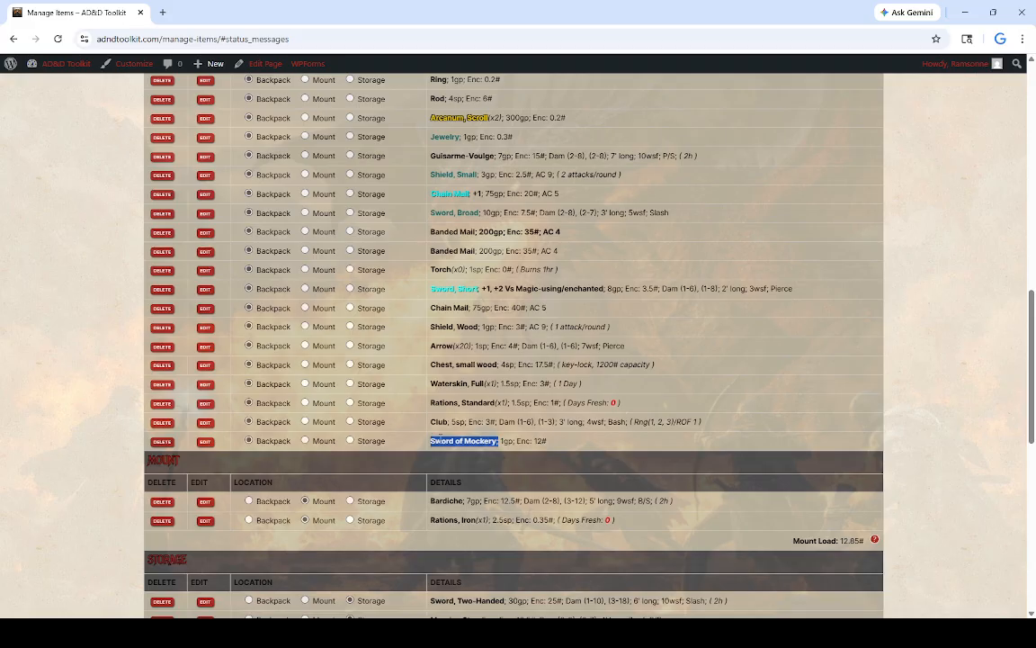
- Reopen the Sword of Mockery's item details to review its DM-only notes, and return to the inventory
left_click(205, 441)
scroll(386, 430, "down", 3)
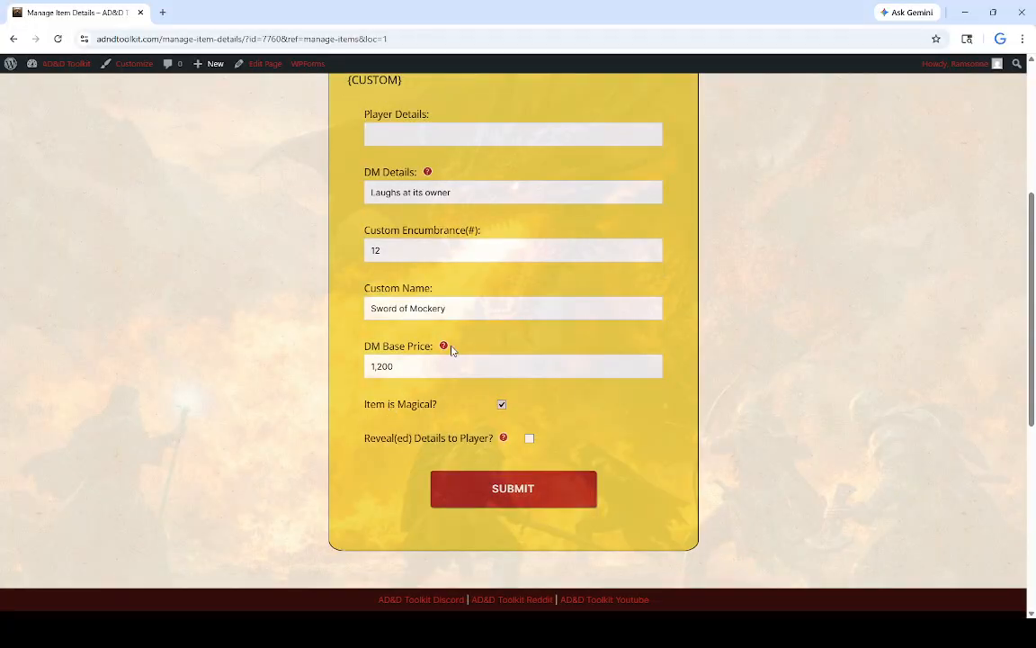
scroll(413, 385, "up", 3)
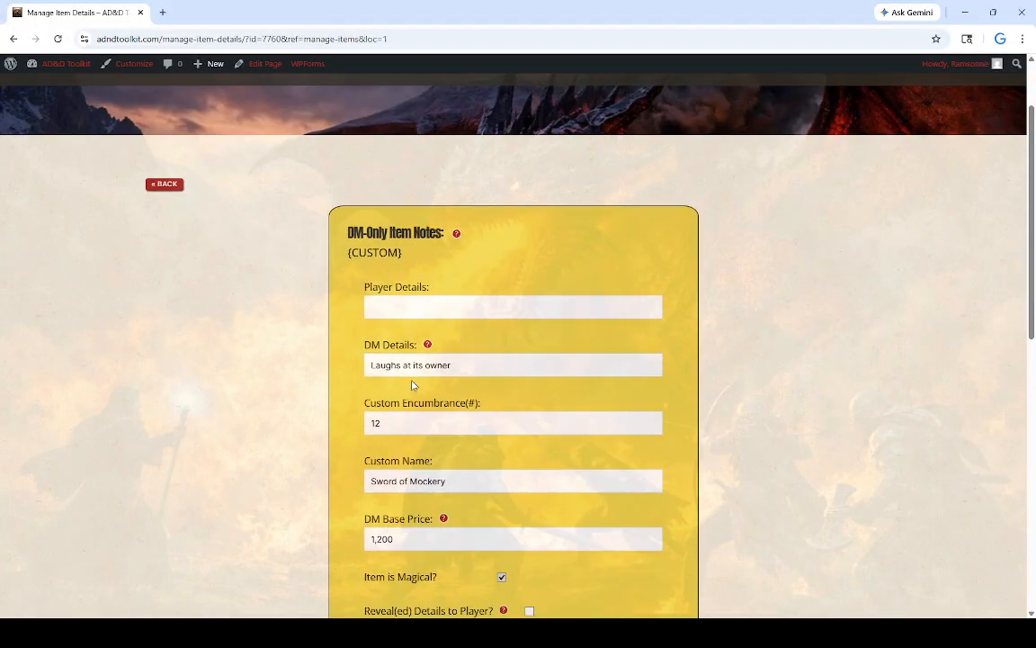
left_click(165, 321)
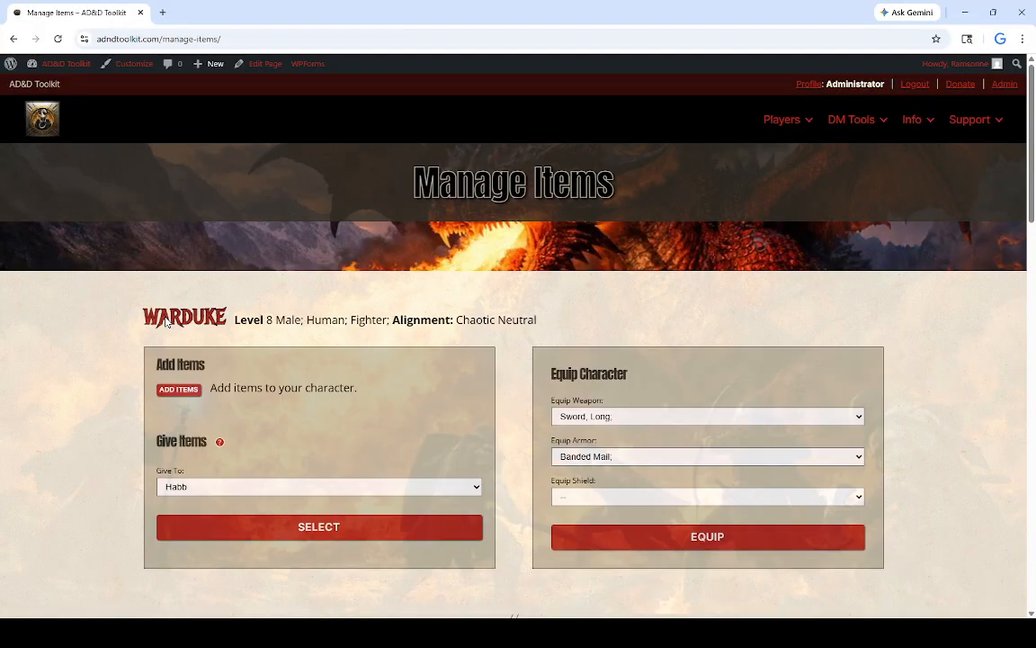
- Open Warduke's character sheet and check the Sword of Mockery entry at the end of his Backpack list
left_click(191, 322)
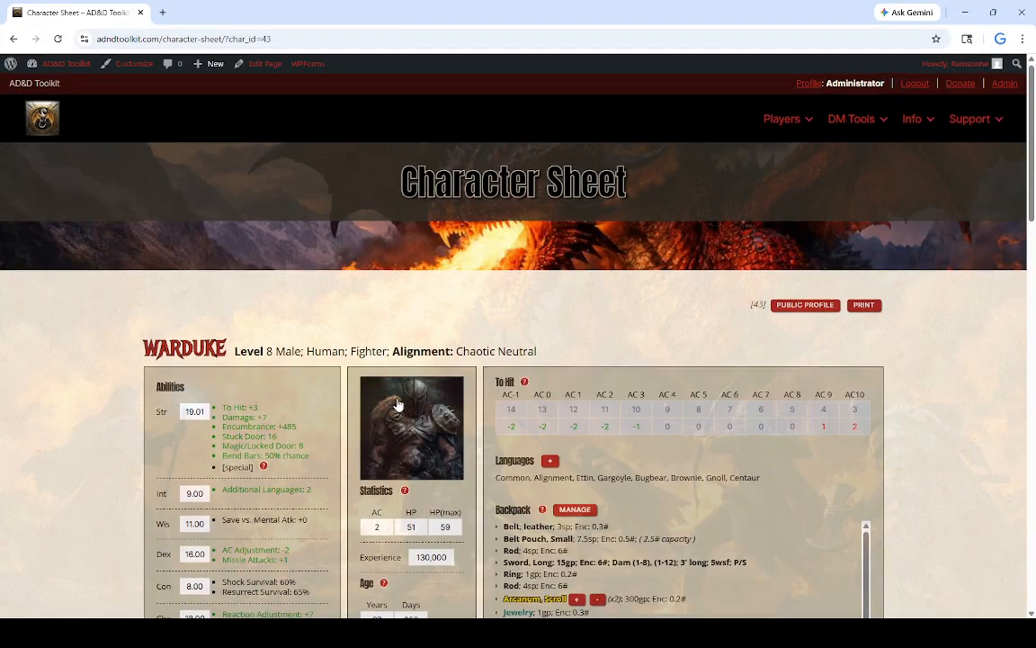
scroll(434, 376, "down", 4)
scroll(821, 272, "down", 3)
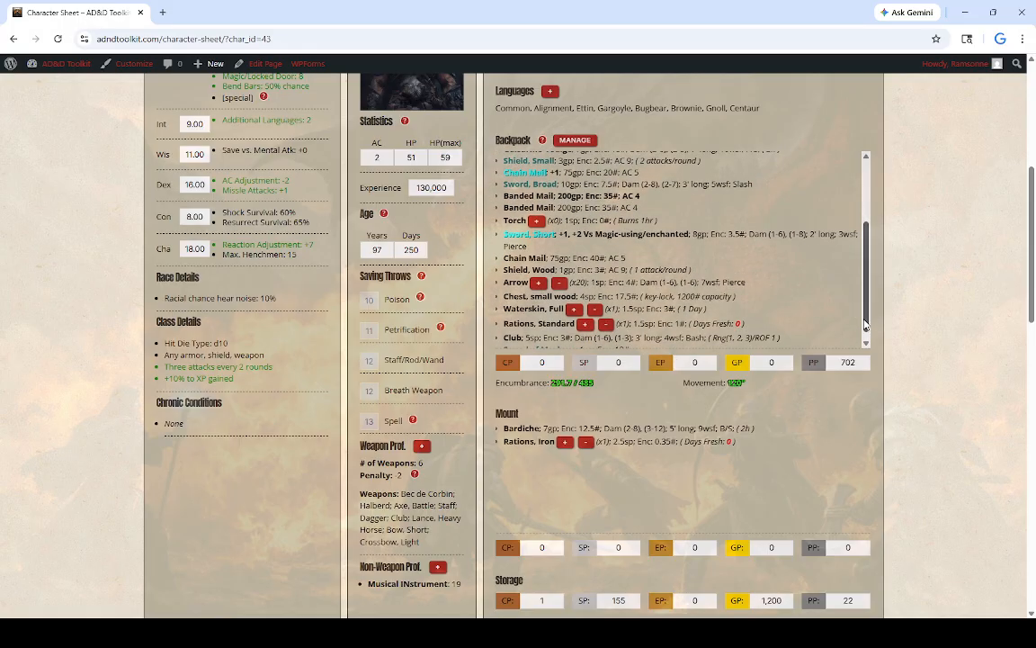
scroll(850, 324, "down", 1)
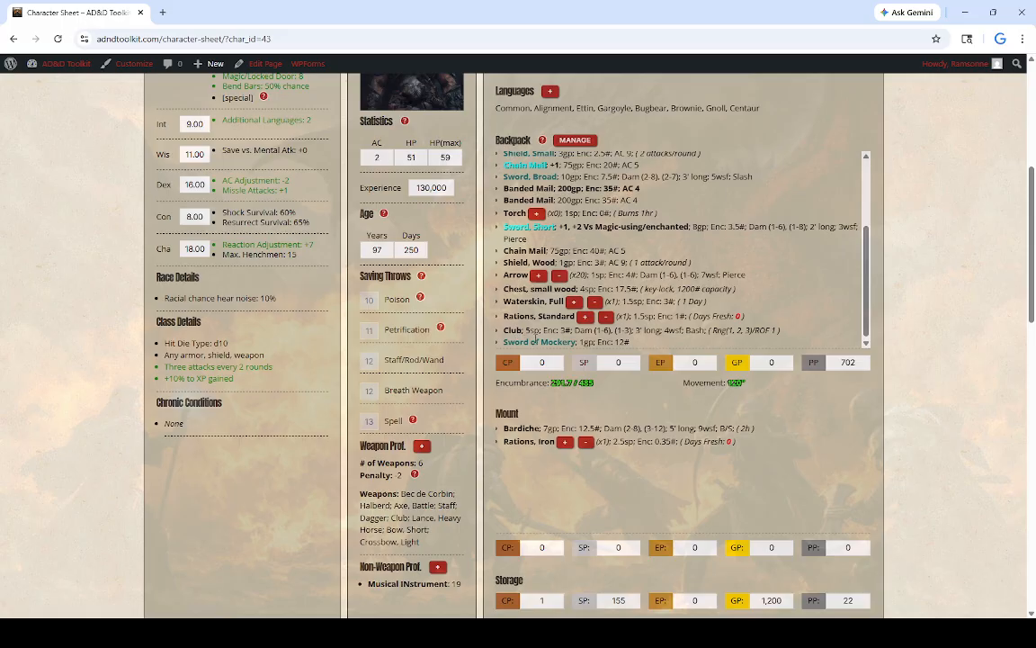